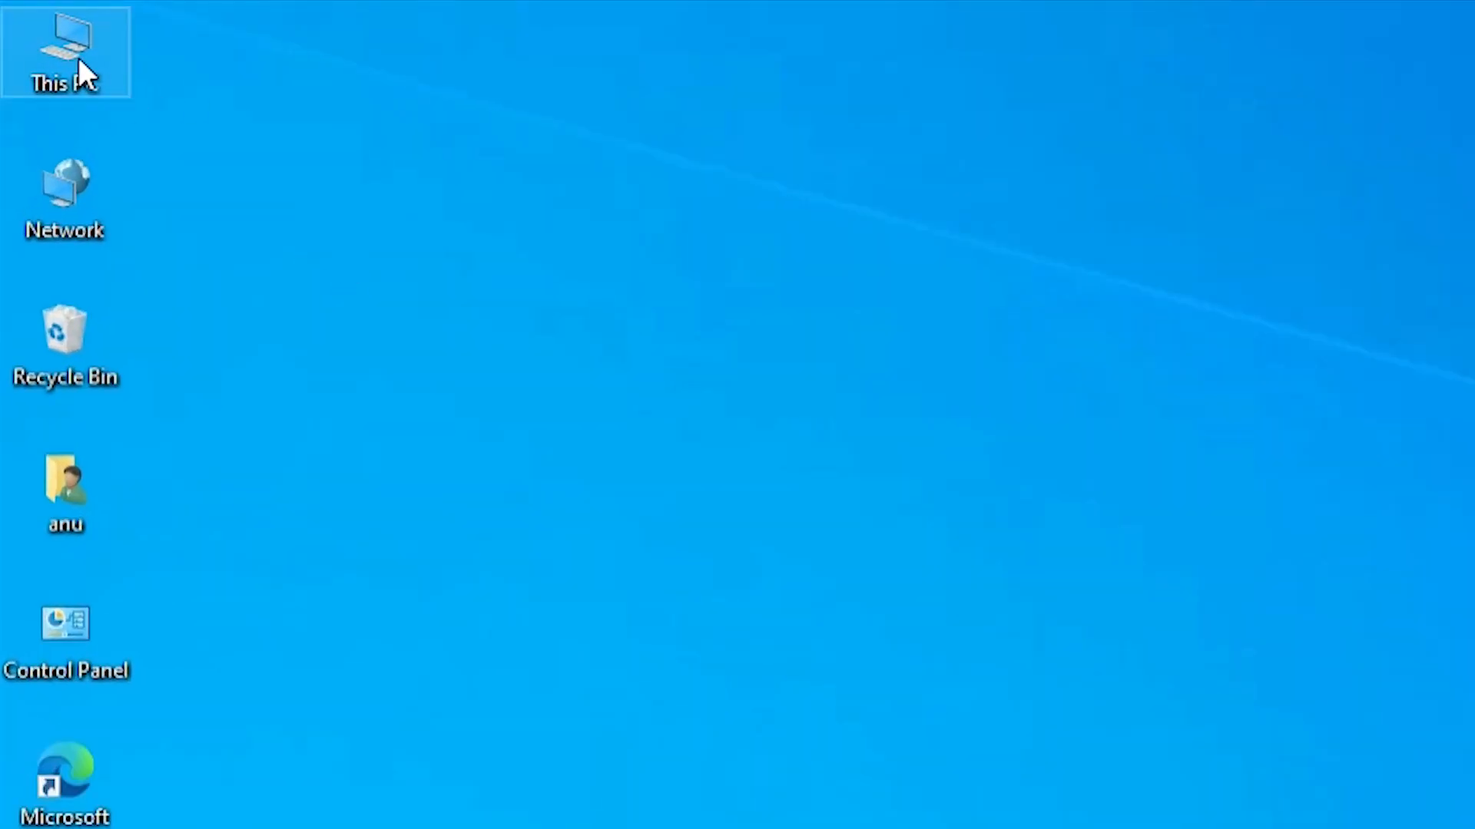
Check the capacity of New Volume (E:) in This PC and close the window
double_click(79, 60)
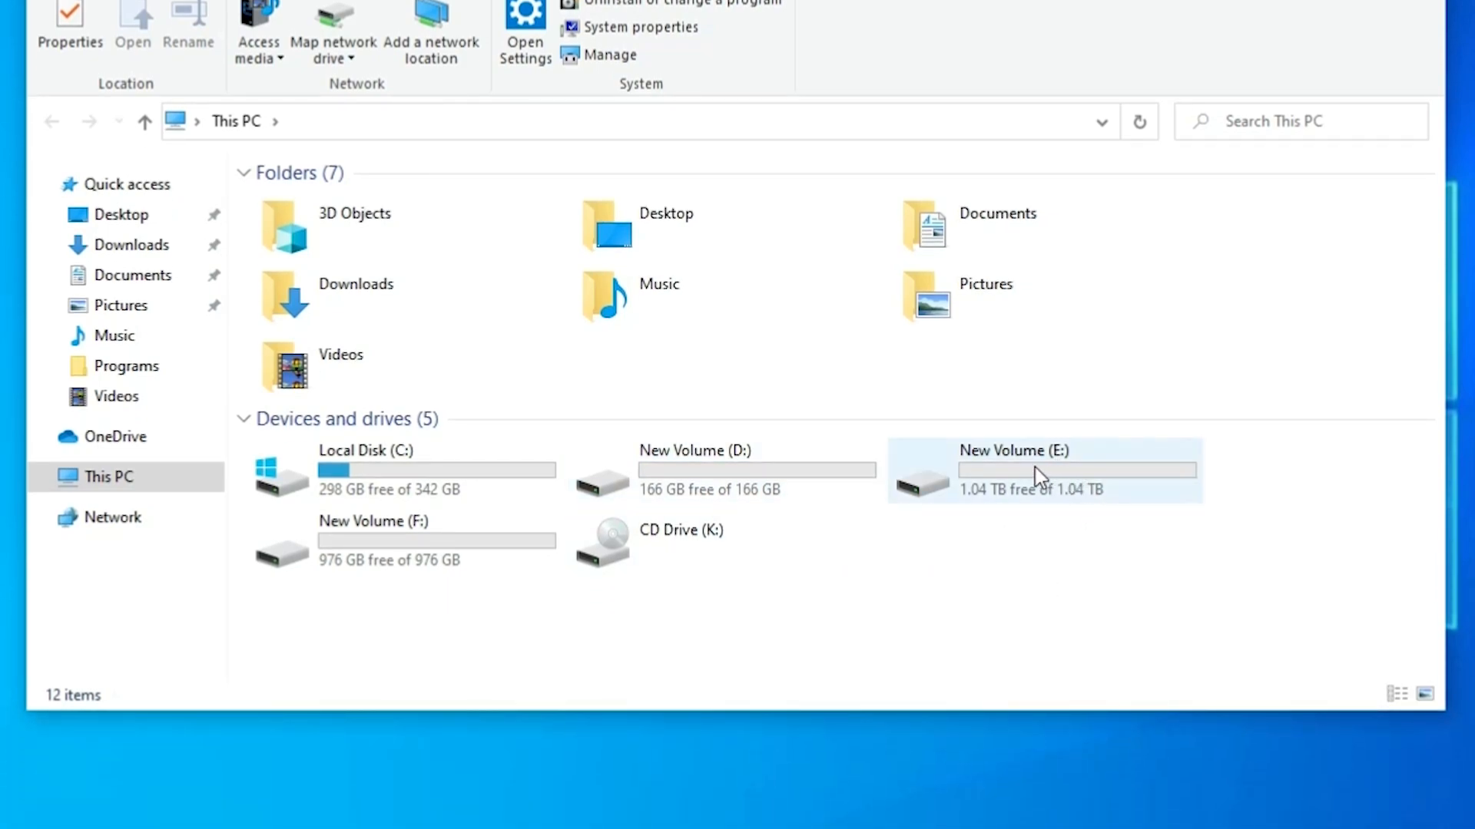
mouse_move(1068, 490)
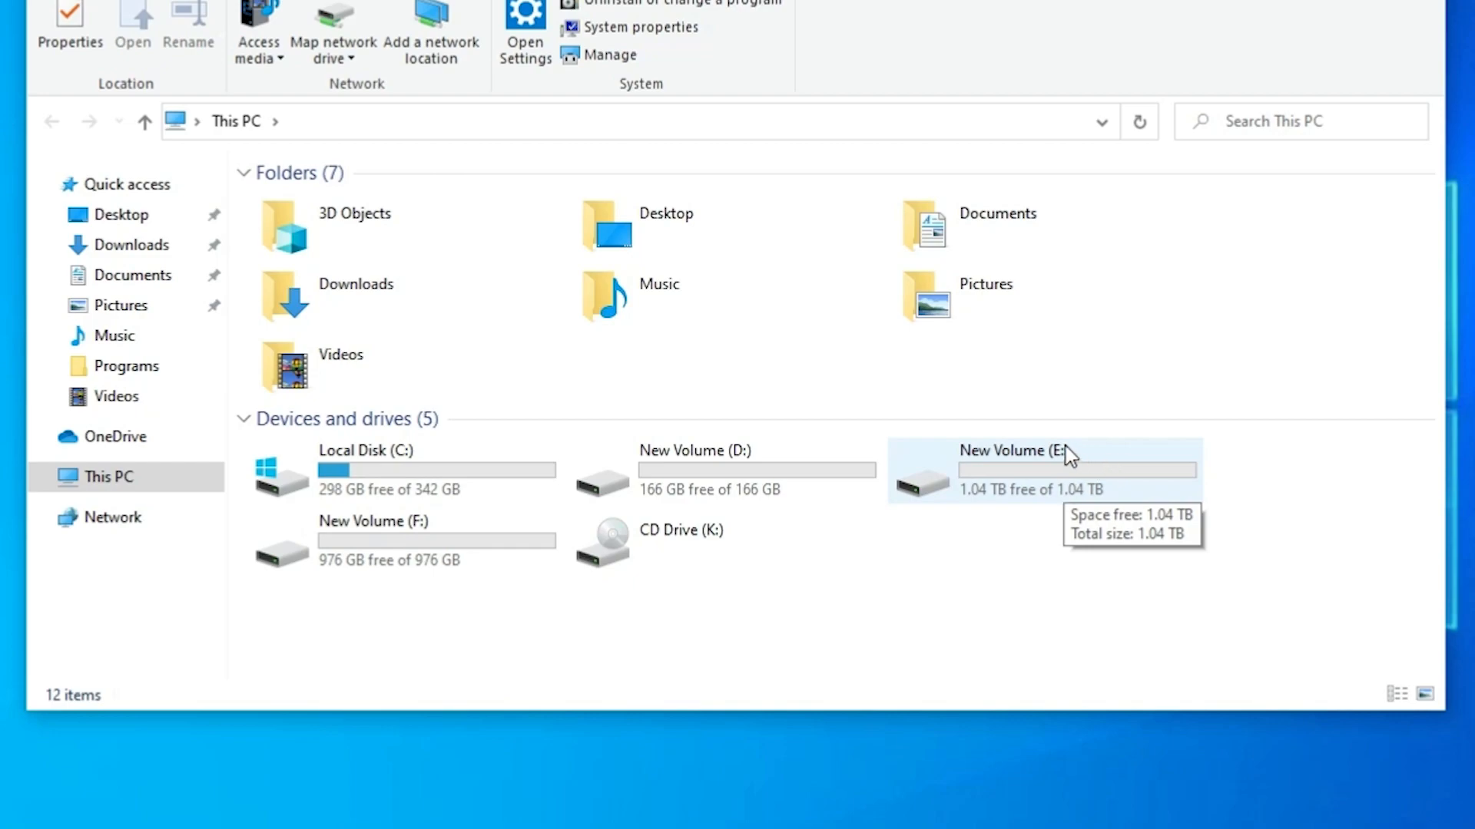
left_click(1062, 468)
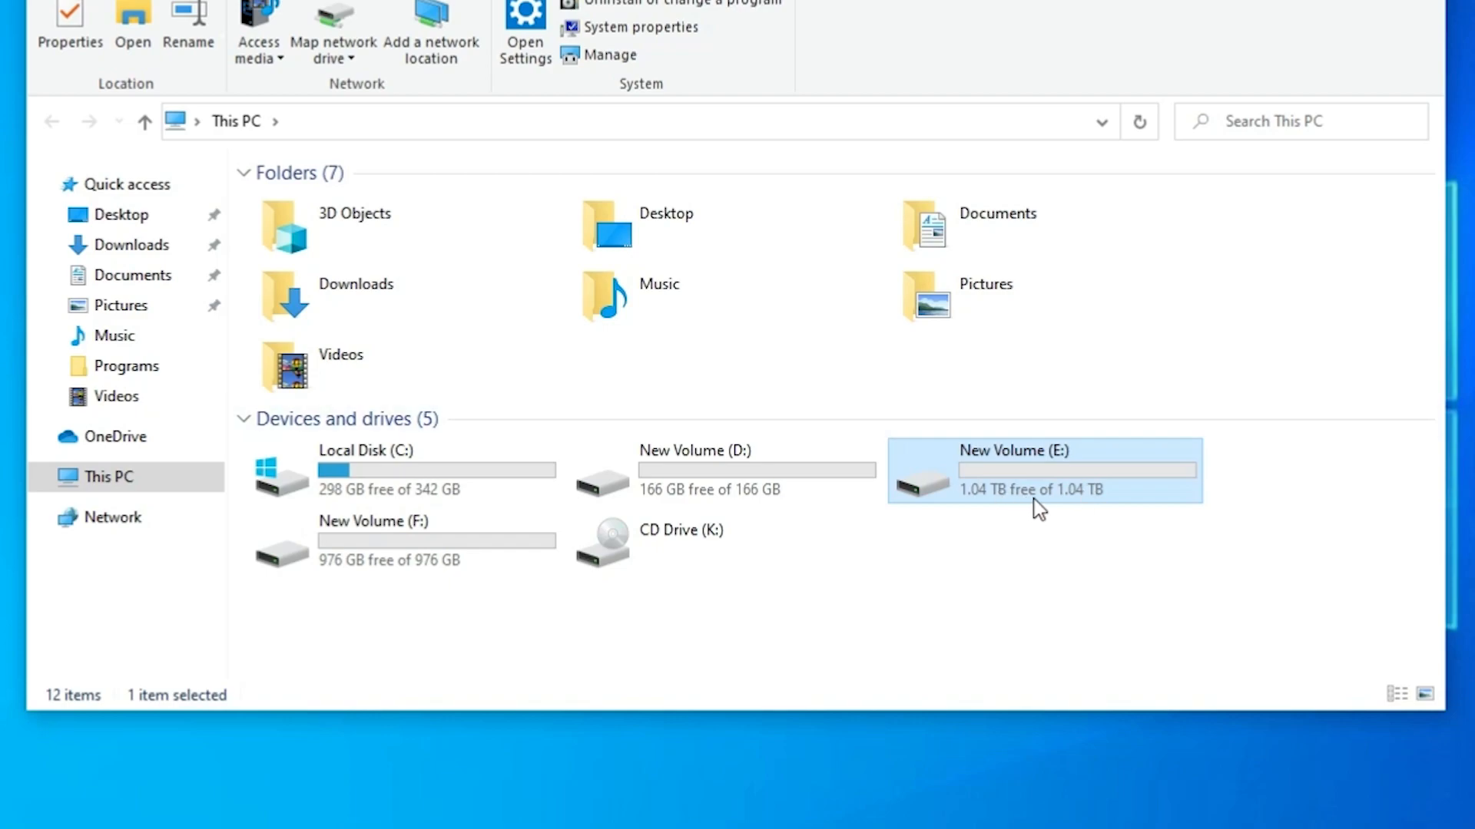
key("alt+F4")
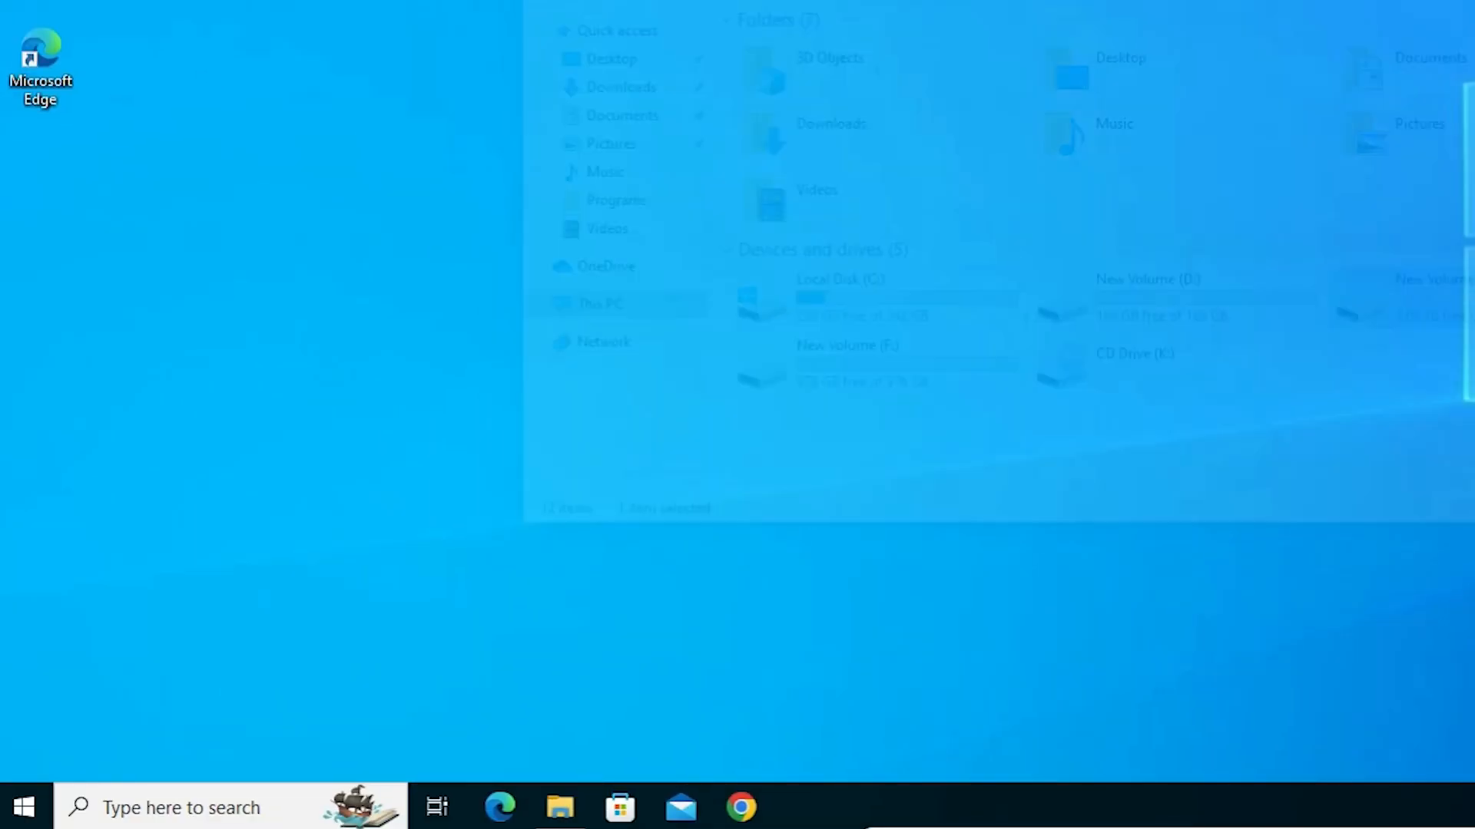
Open Disk Management, move its window toward the middle of the desktop and enlarge it to show all disks
right_click(24, 804)
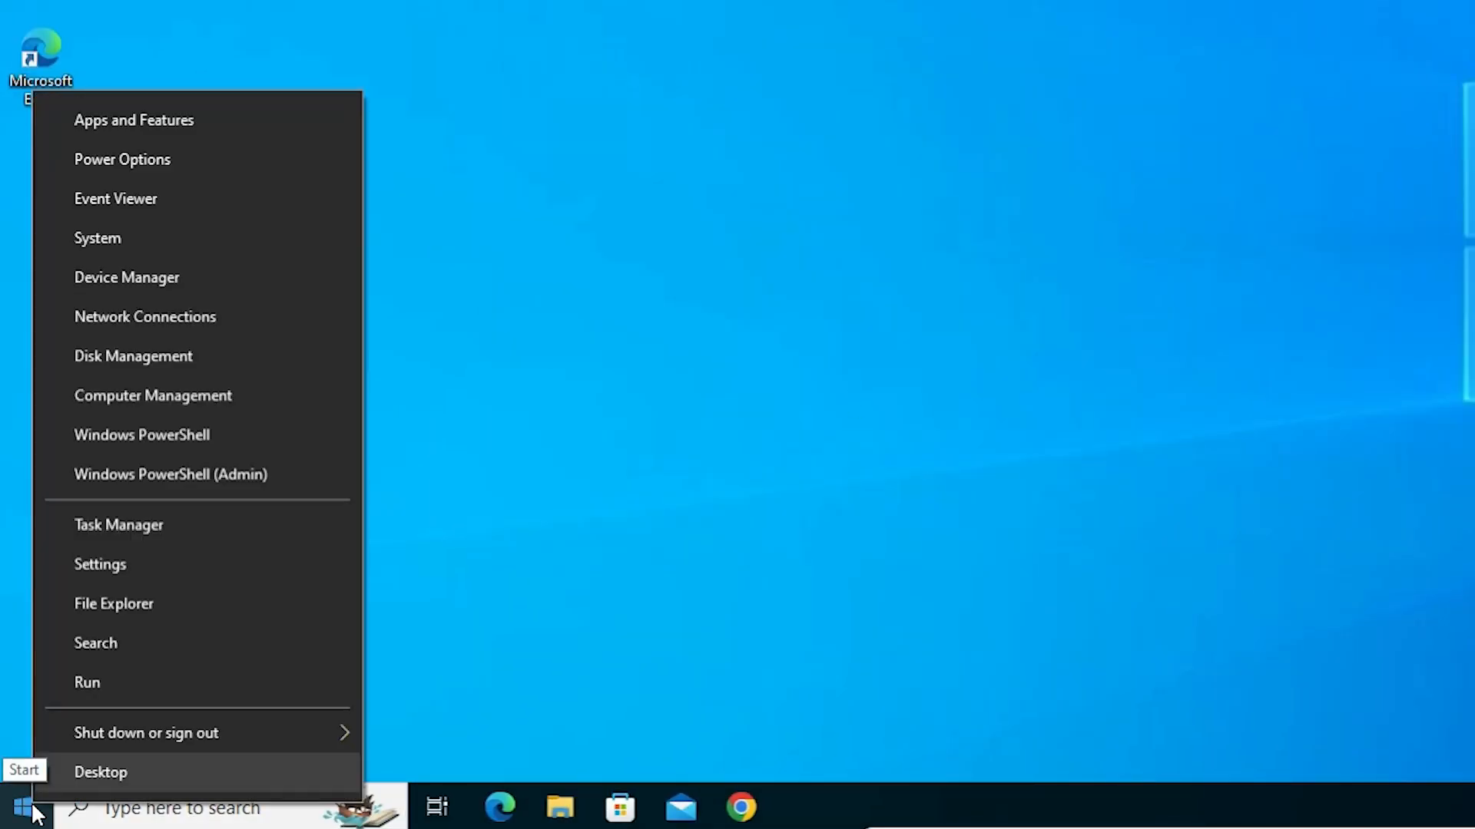
left_click(163, 355)
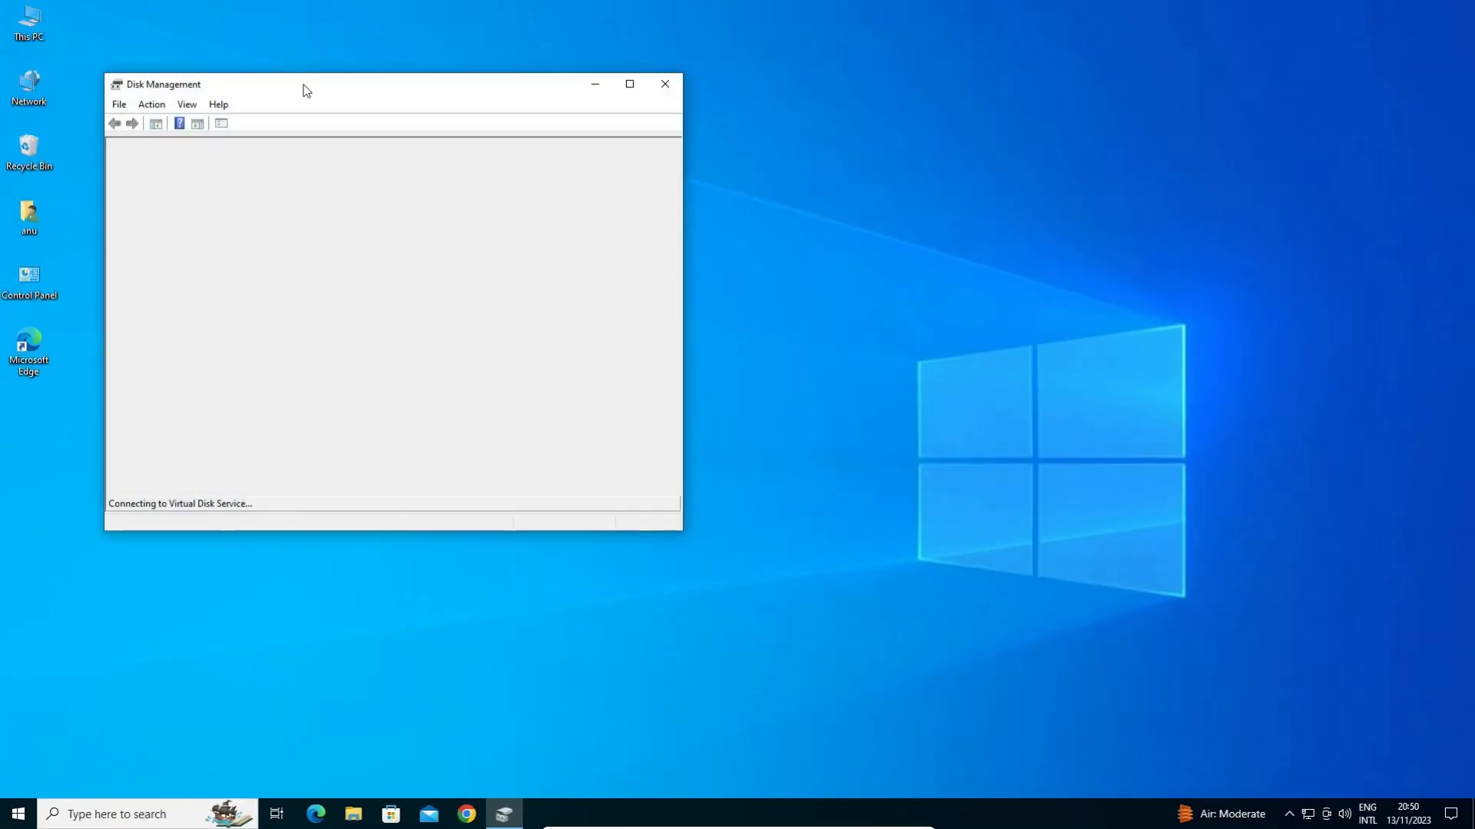
left_click_drag(306, 90, 635, 159)
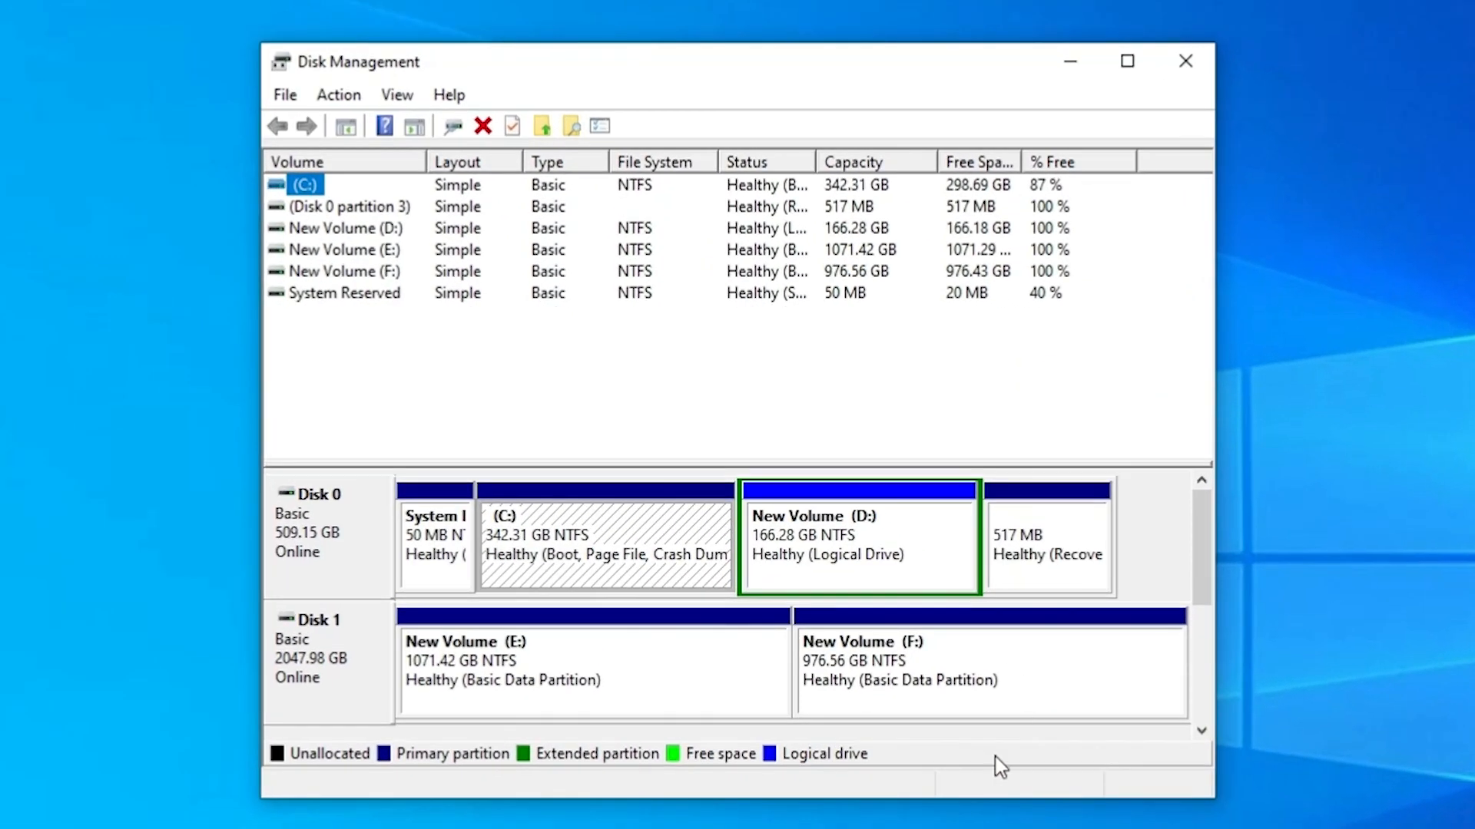
left_click_drag(988, 797, 991, 828)
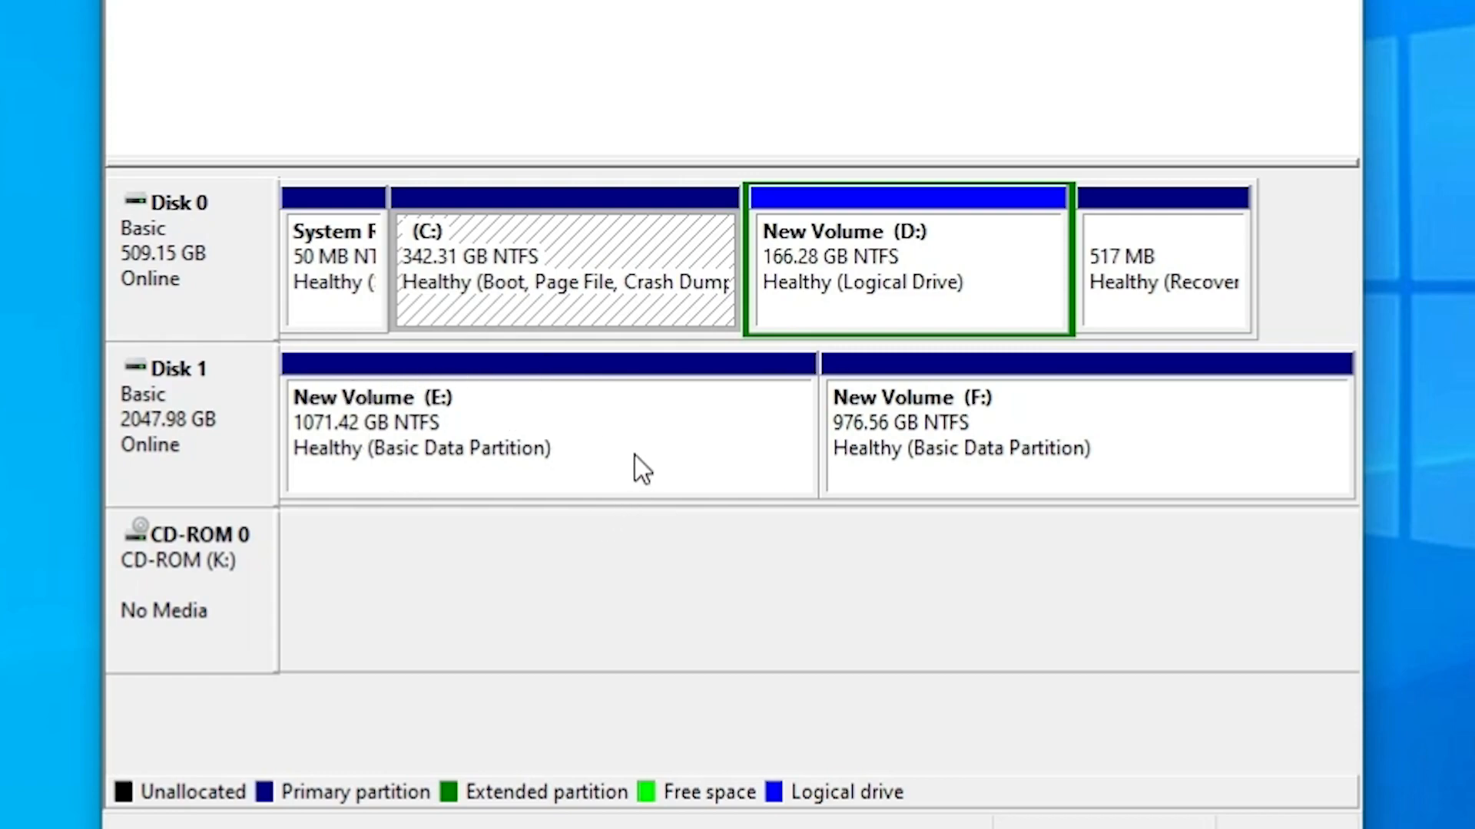
Shrink New Volume (E:) on Disk 1 by 594011 MB
right_click(473, 413)
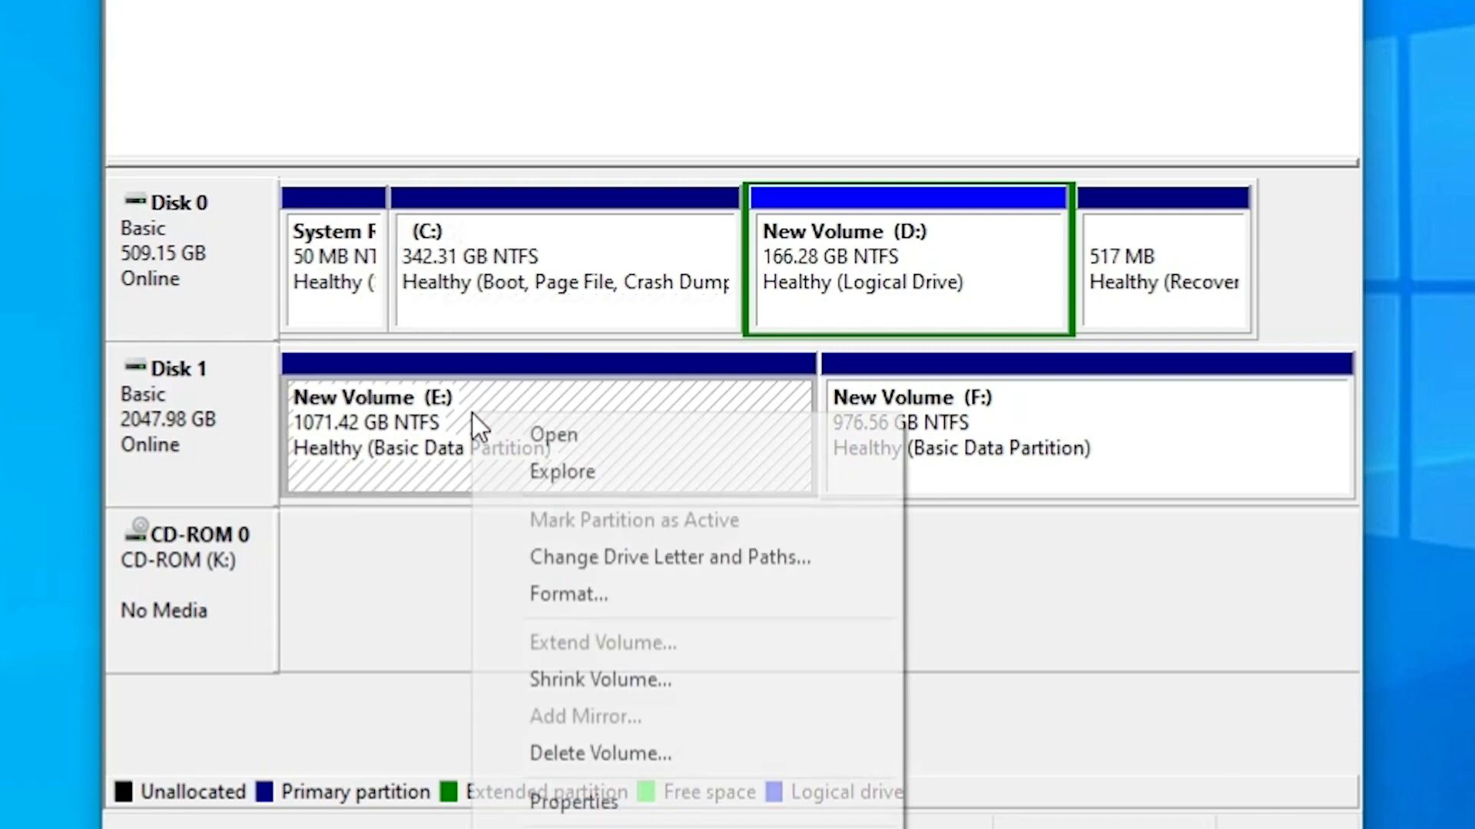
left_click(674, 675)
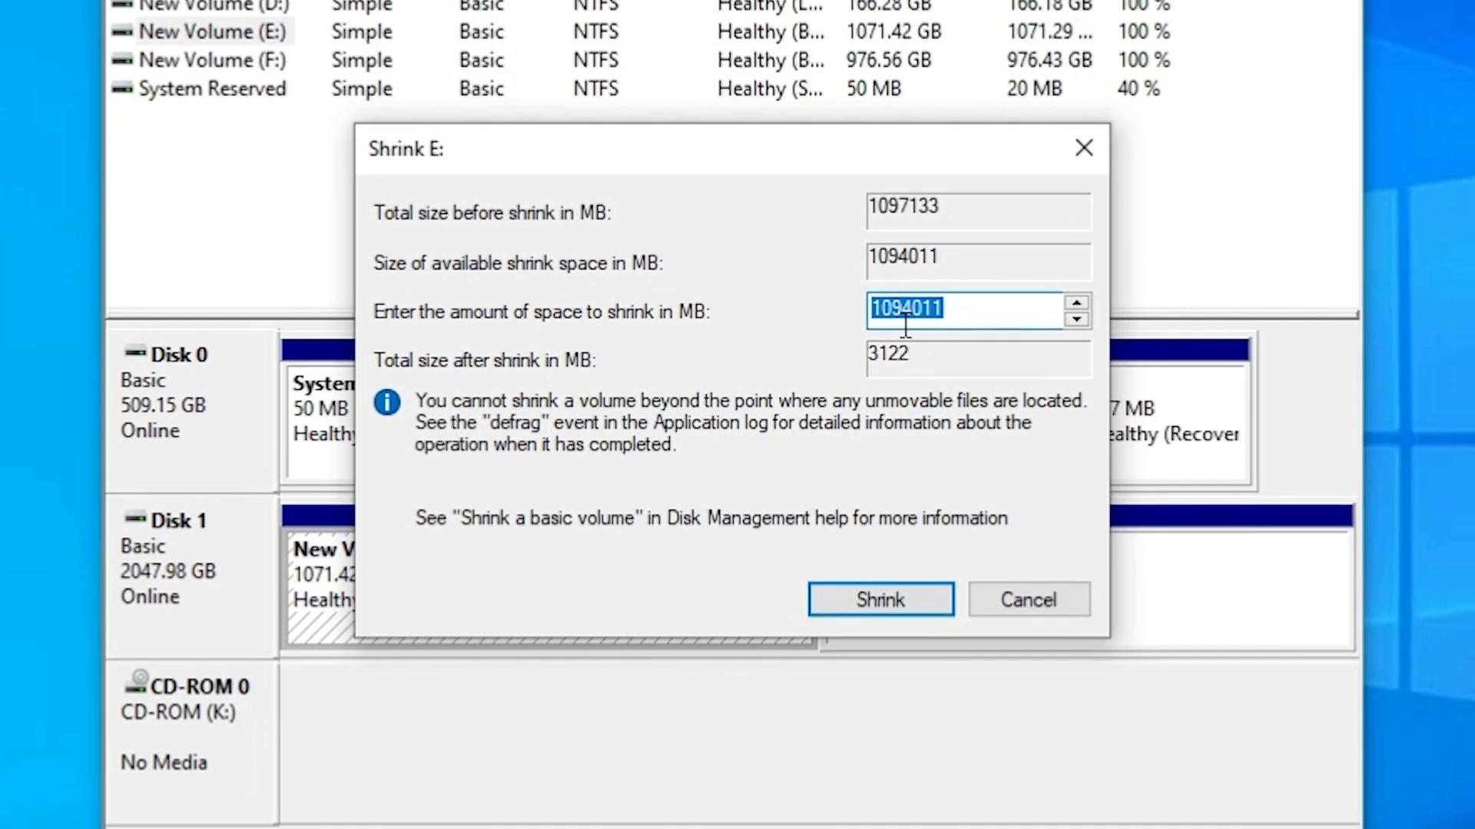
left_click(891, 158)
left_click_drag(891, 158, 874, 157)
type("5")
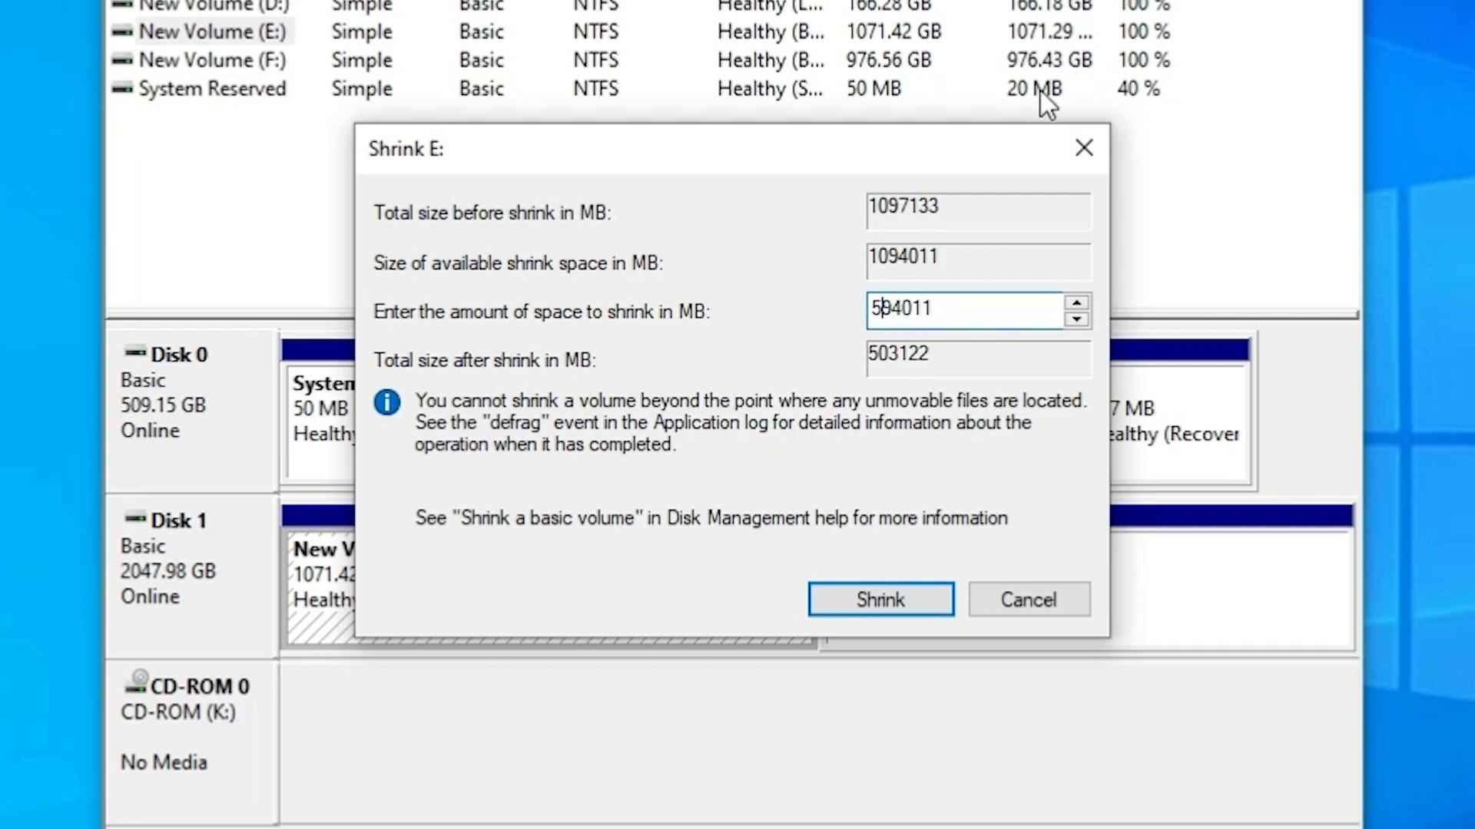
left_click(914, 599)
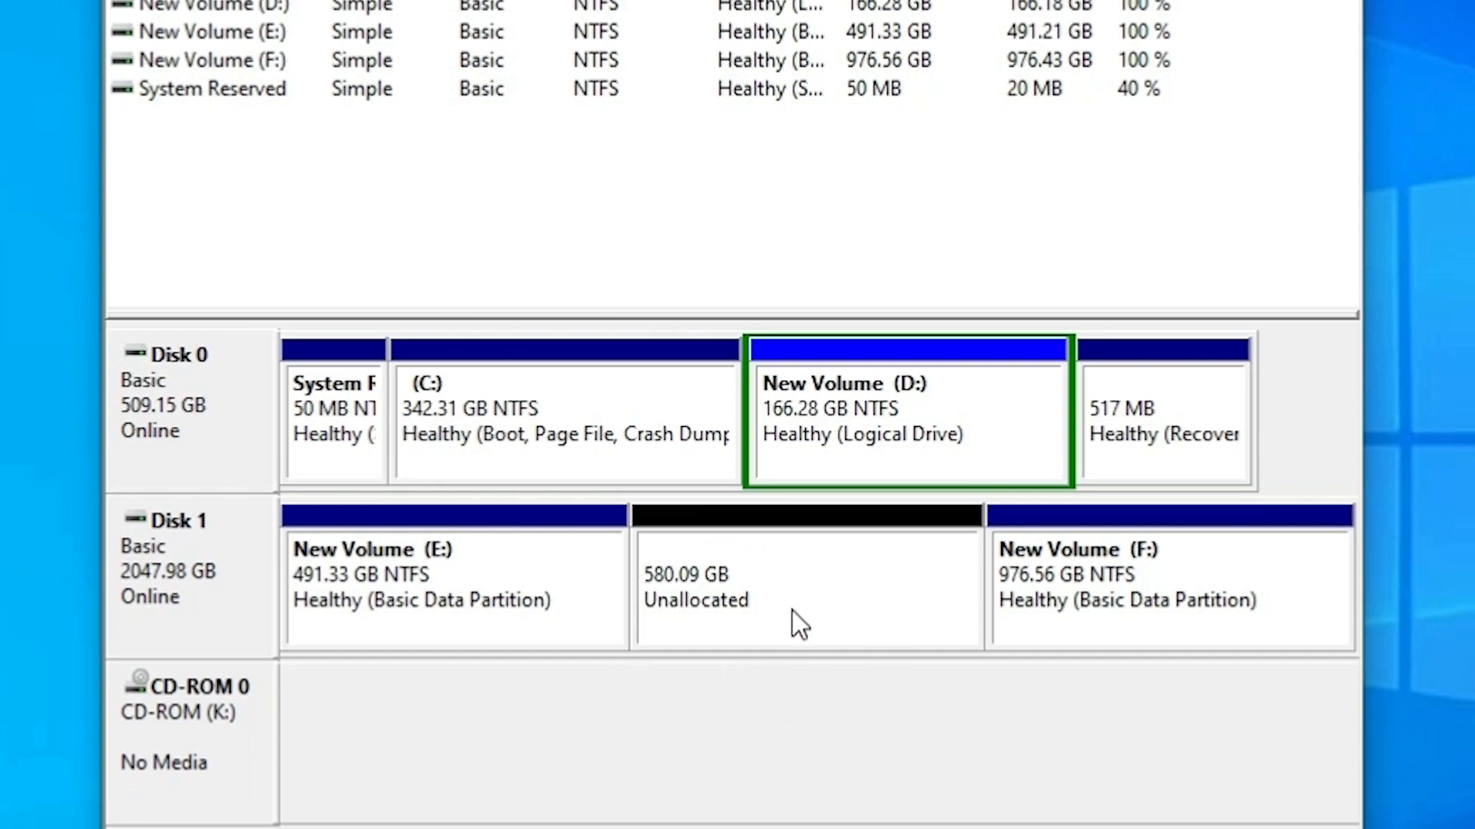
Create a 594010 MB simple volume in Disk 1's unallocated space with drive letter G, quick-formatted as NTFS and labelled New Volume
right_click(739, 570)
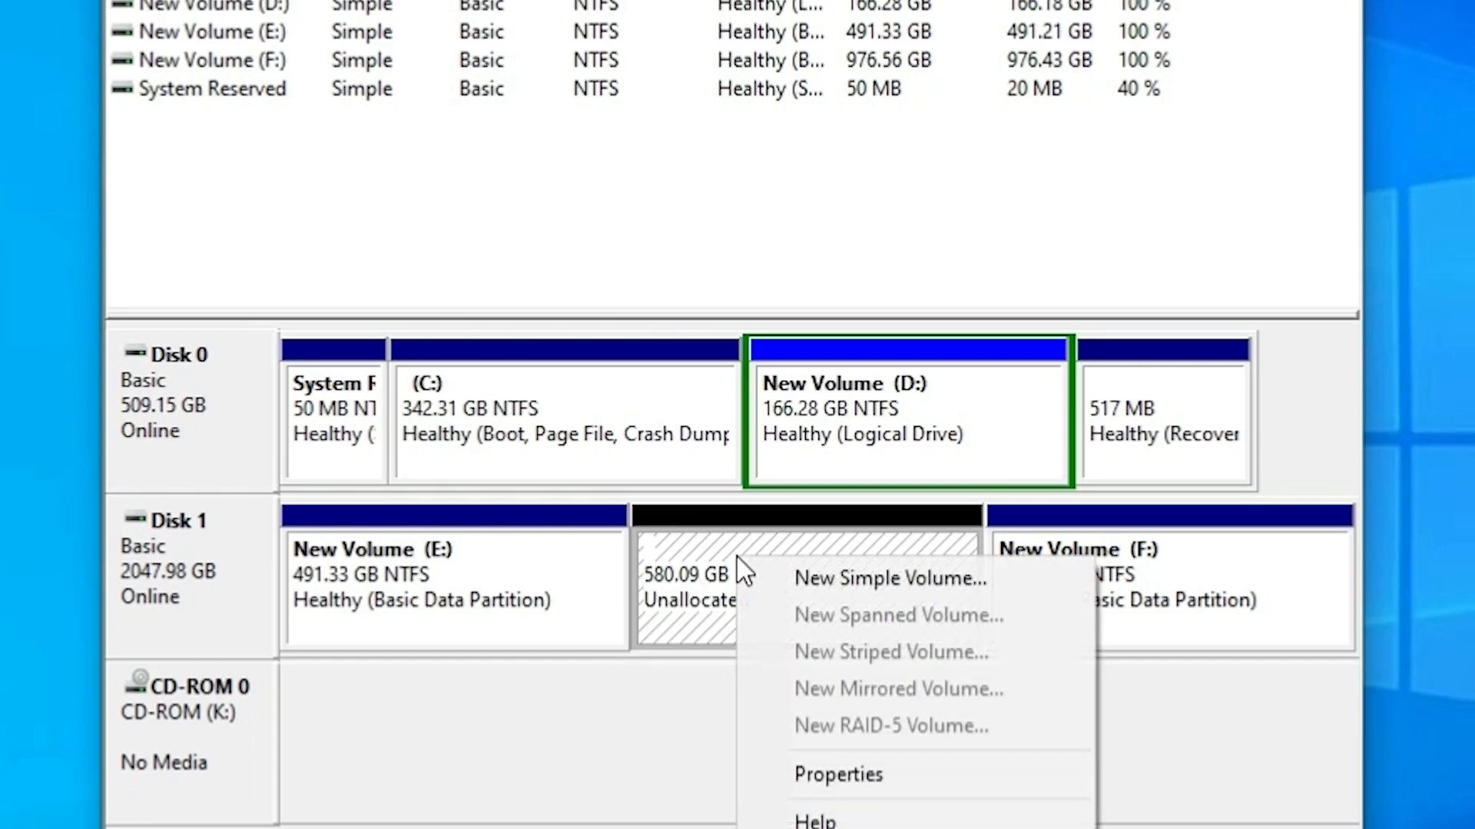
left_click(922, 577)
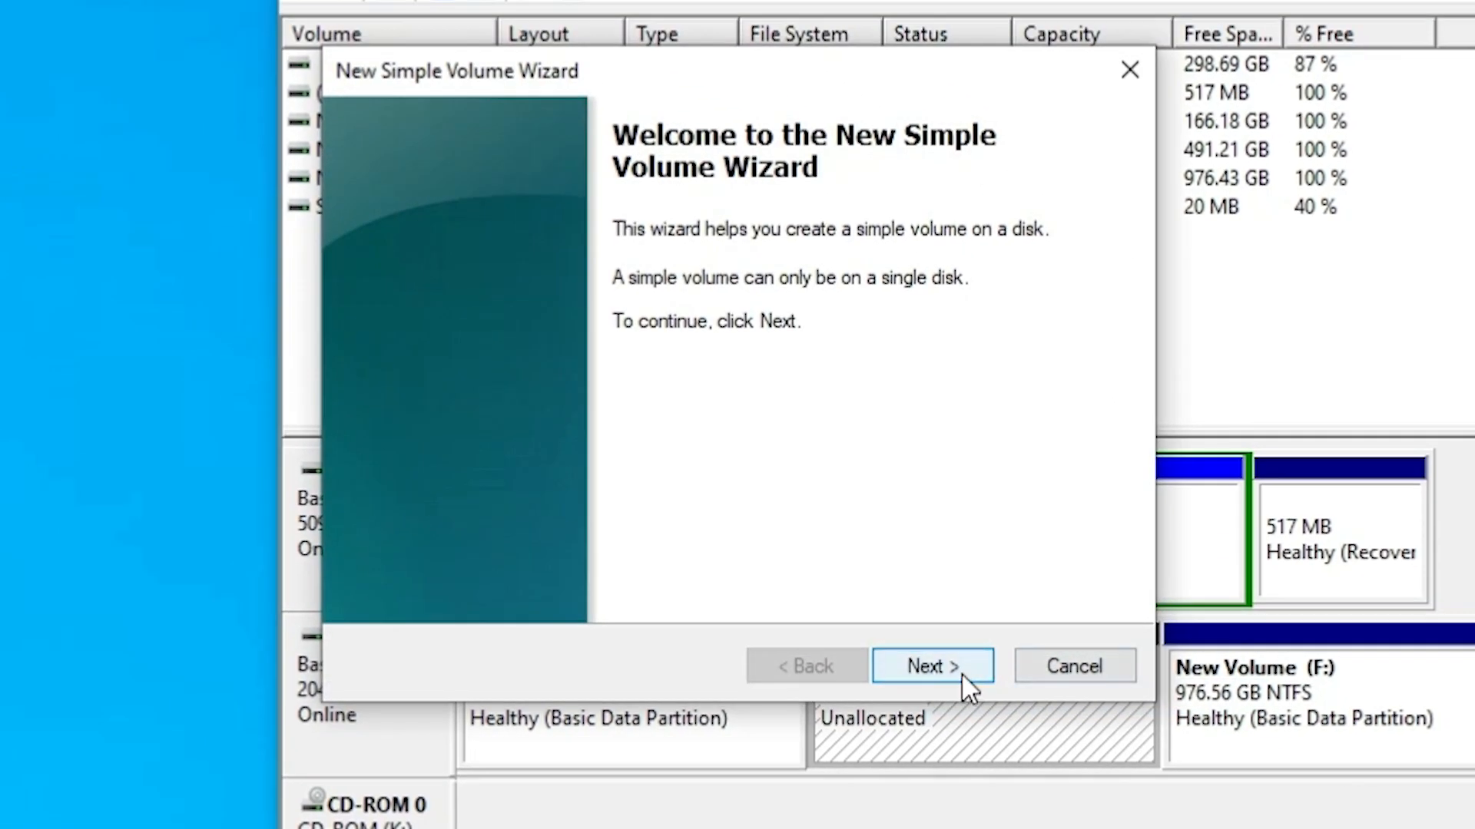
left_click(961, 671)
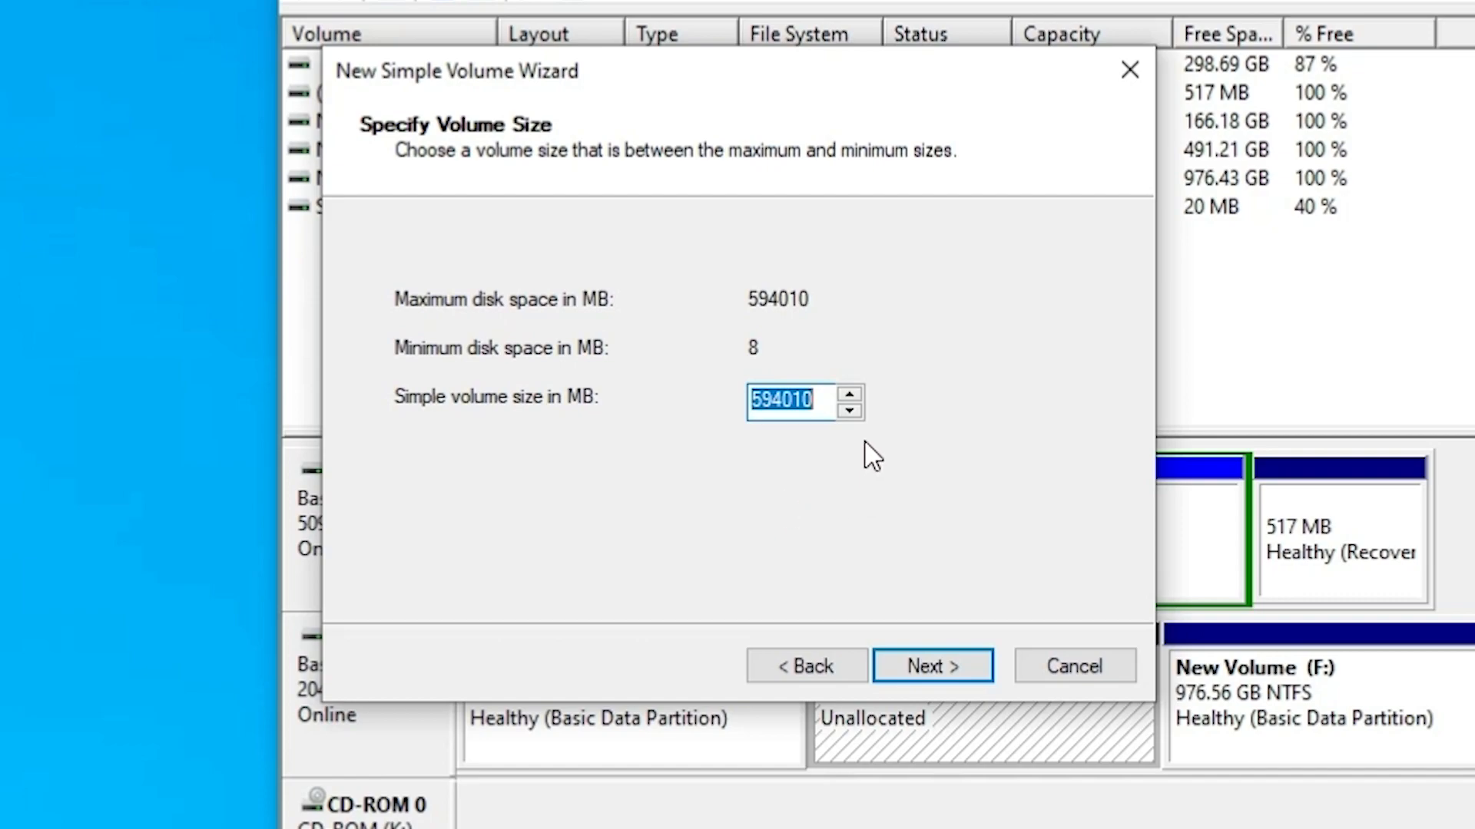
left_click(952, 681)
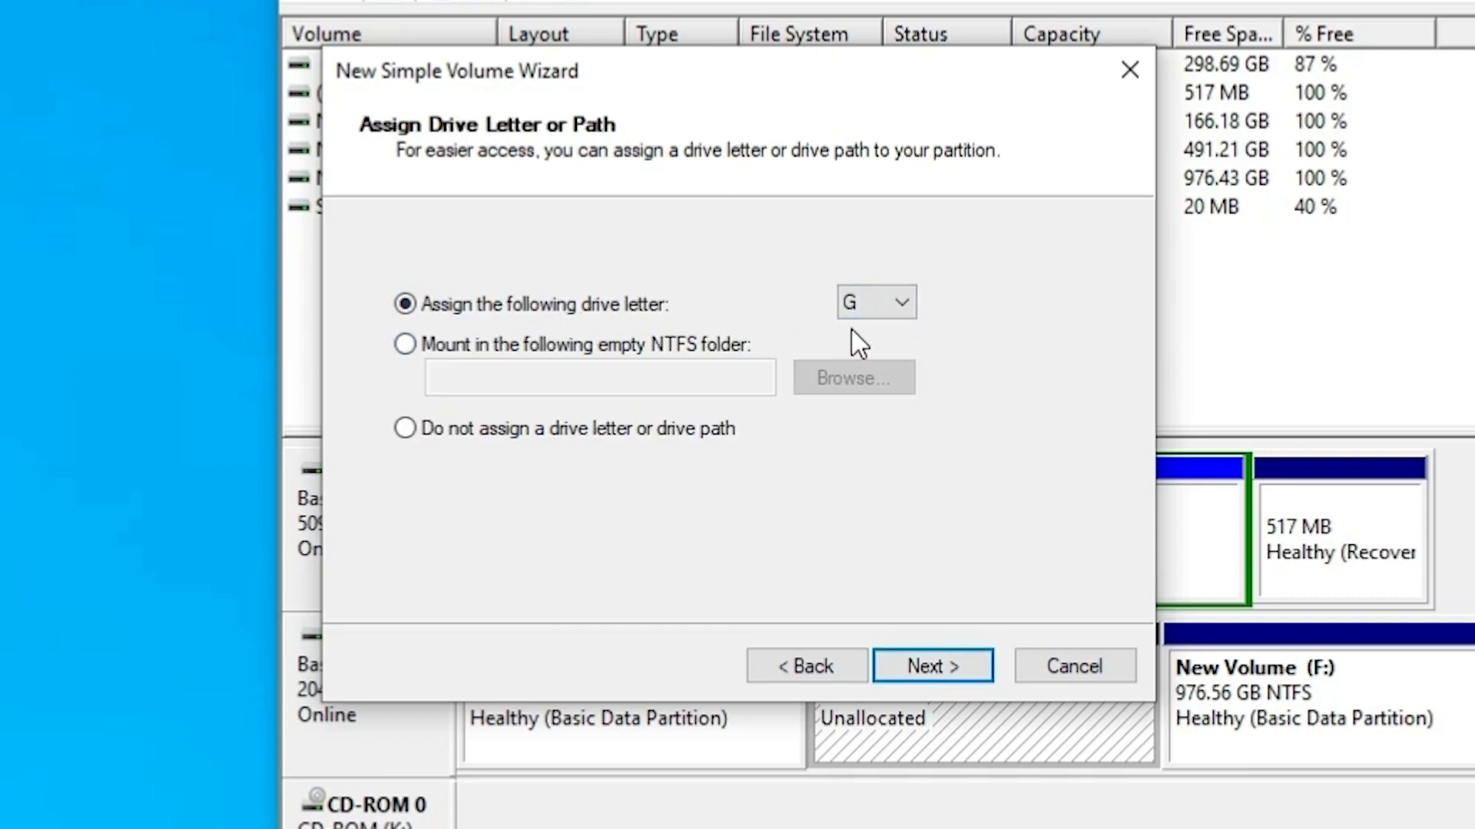
left_click(892, 300)
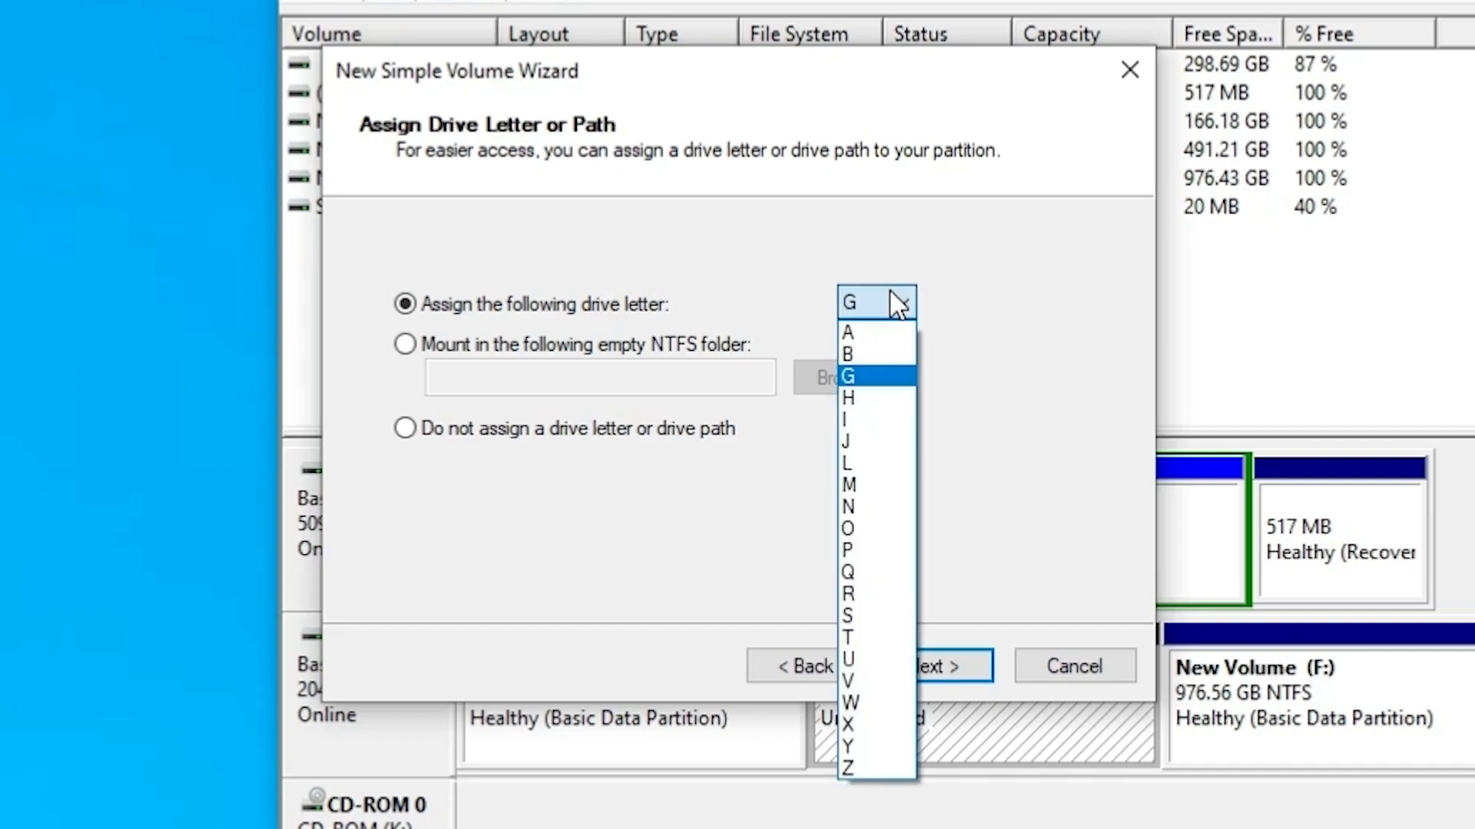
left_click(875, 375)
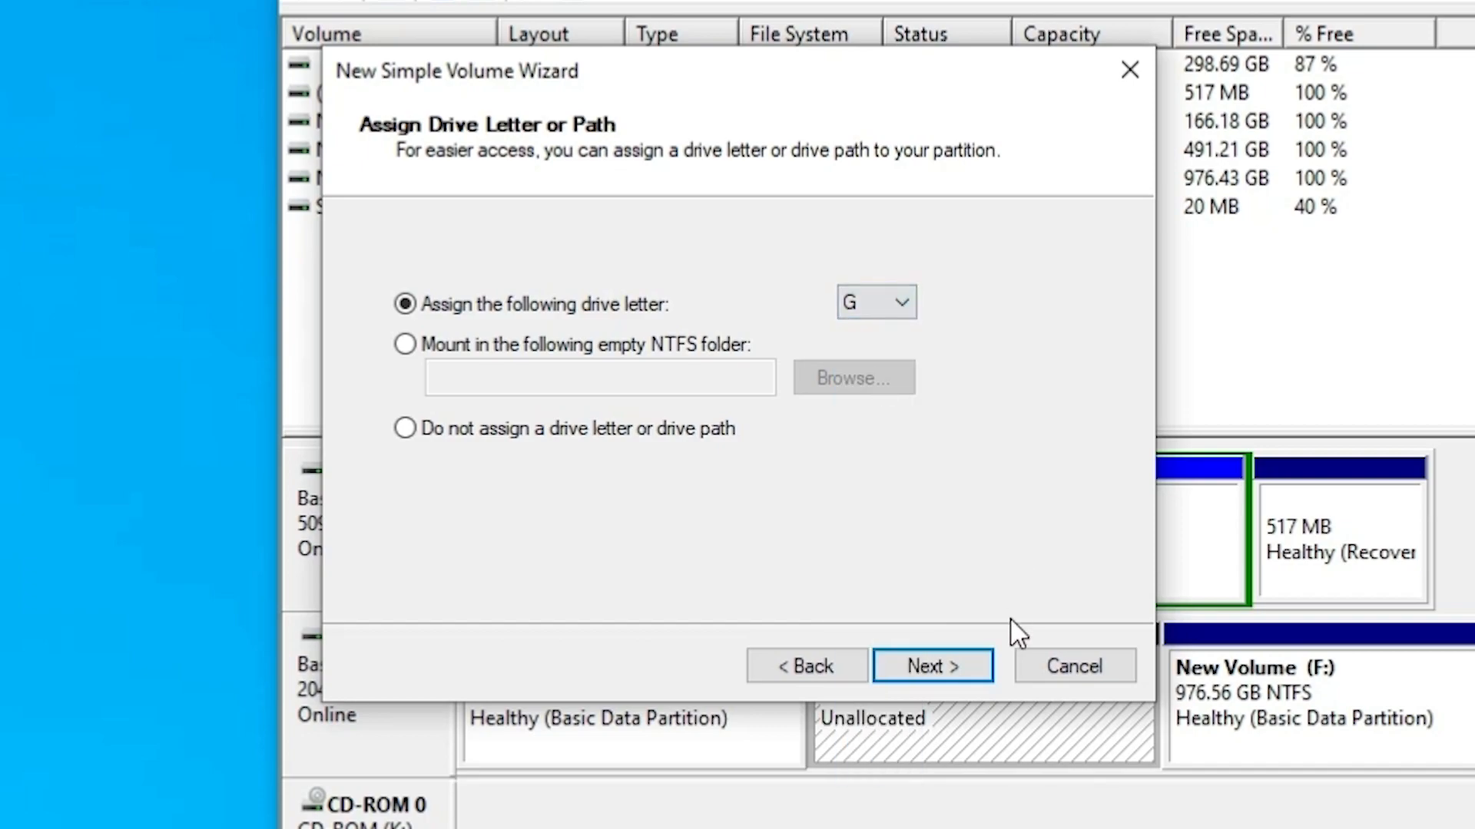
left_click(982, 674)
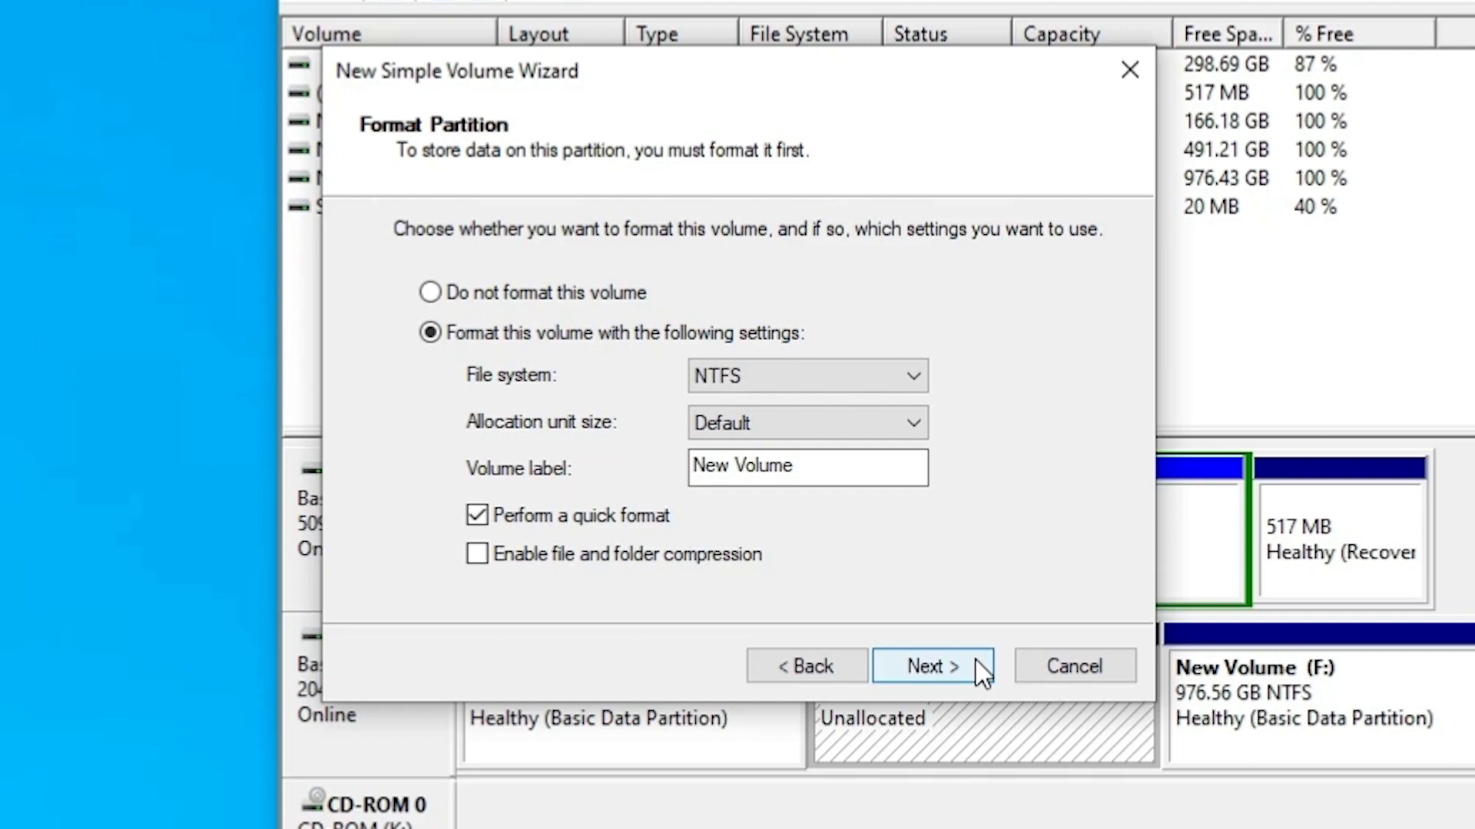
left_click(925, 670)
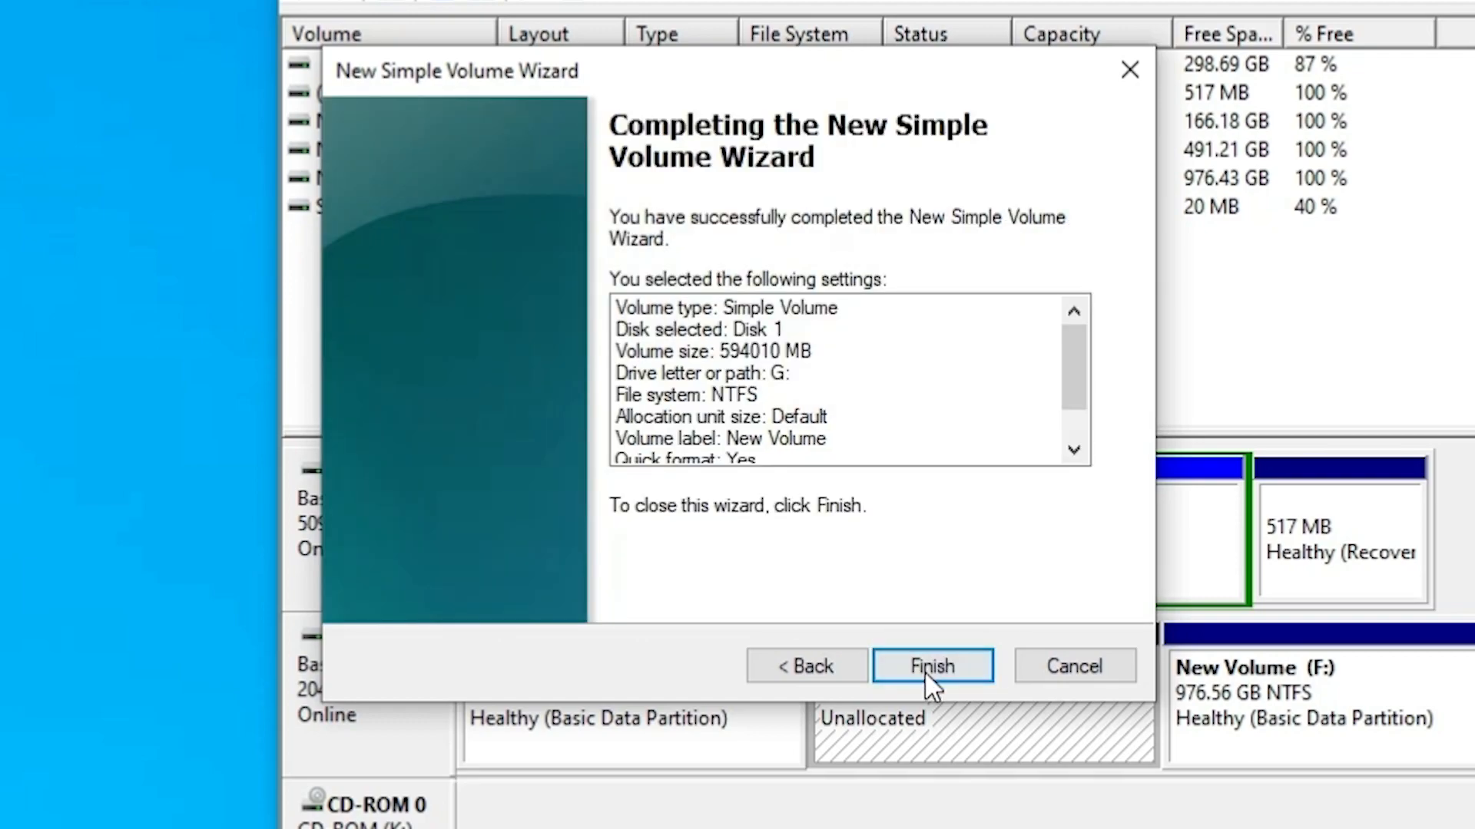
left_click(926, 669)
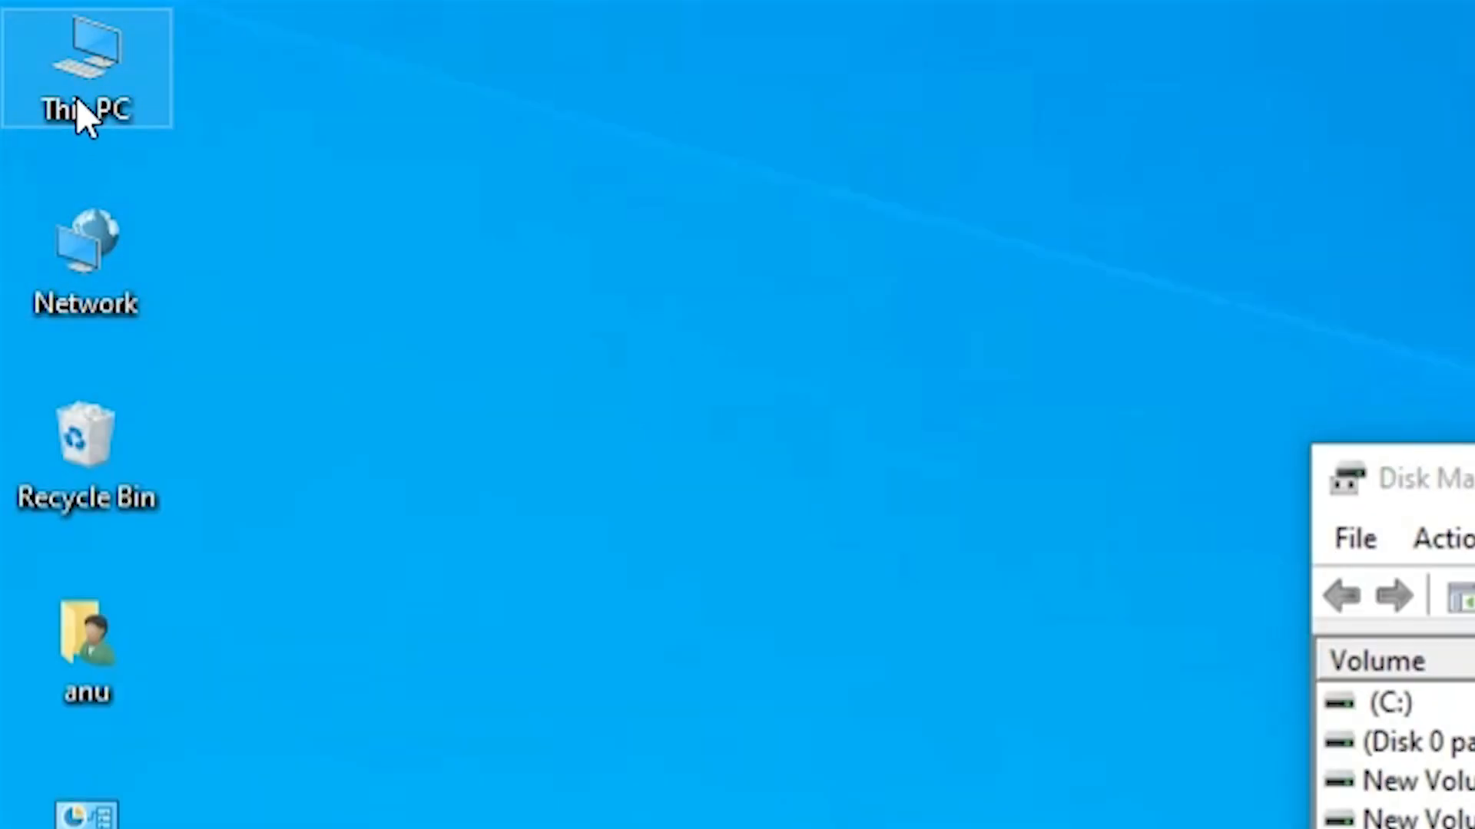
Examine the sizes of New Volume (E:) and New Volume (G:) in This PC, opening the G: drive and returning
double_click(77, 100)
left_click(1140, 420)
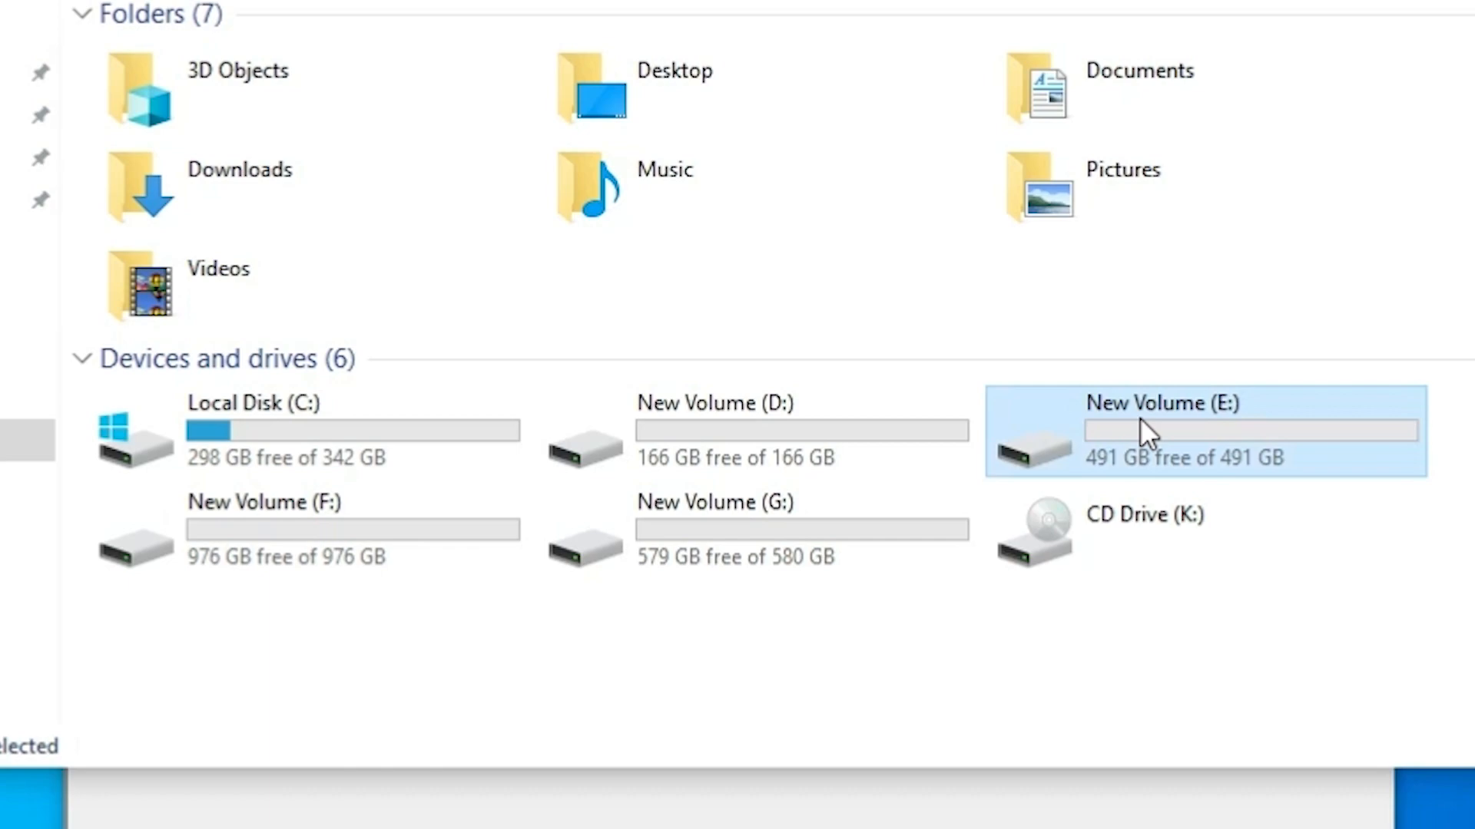
double_click(841, 536)
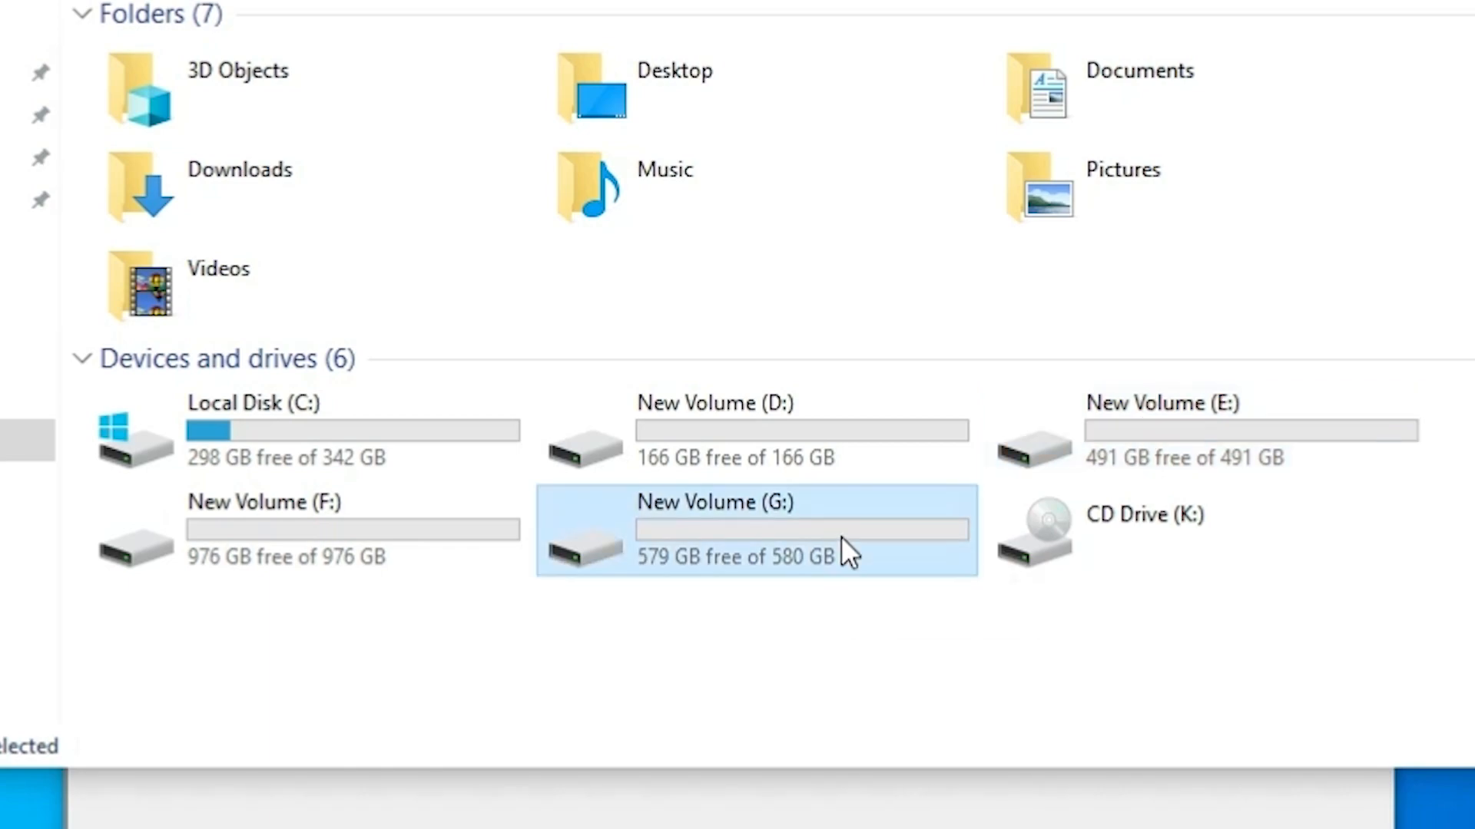
left_click(59, 221)
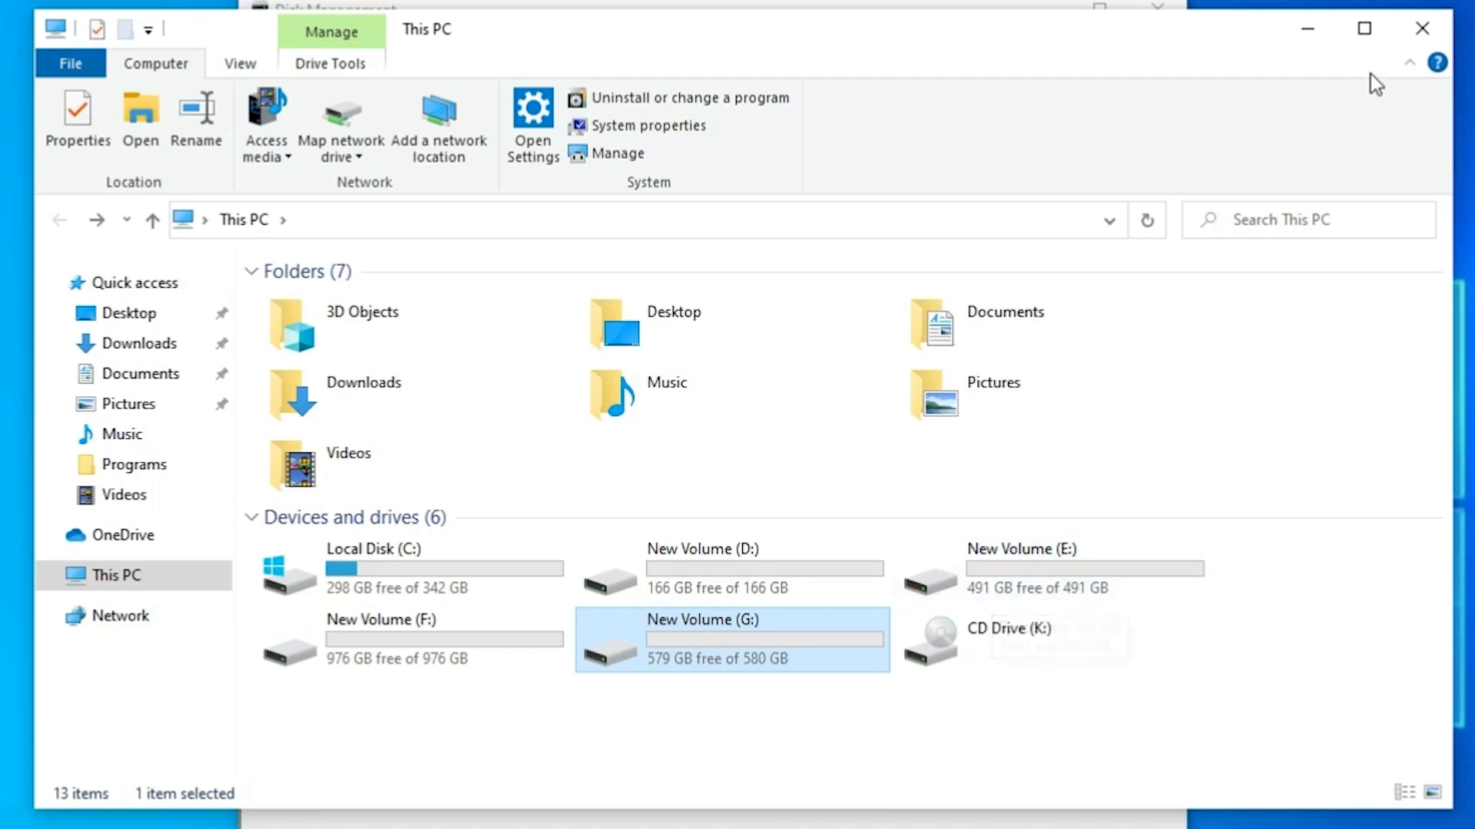
left_click(1411, 37)
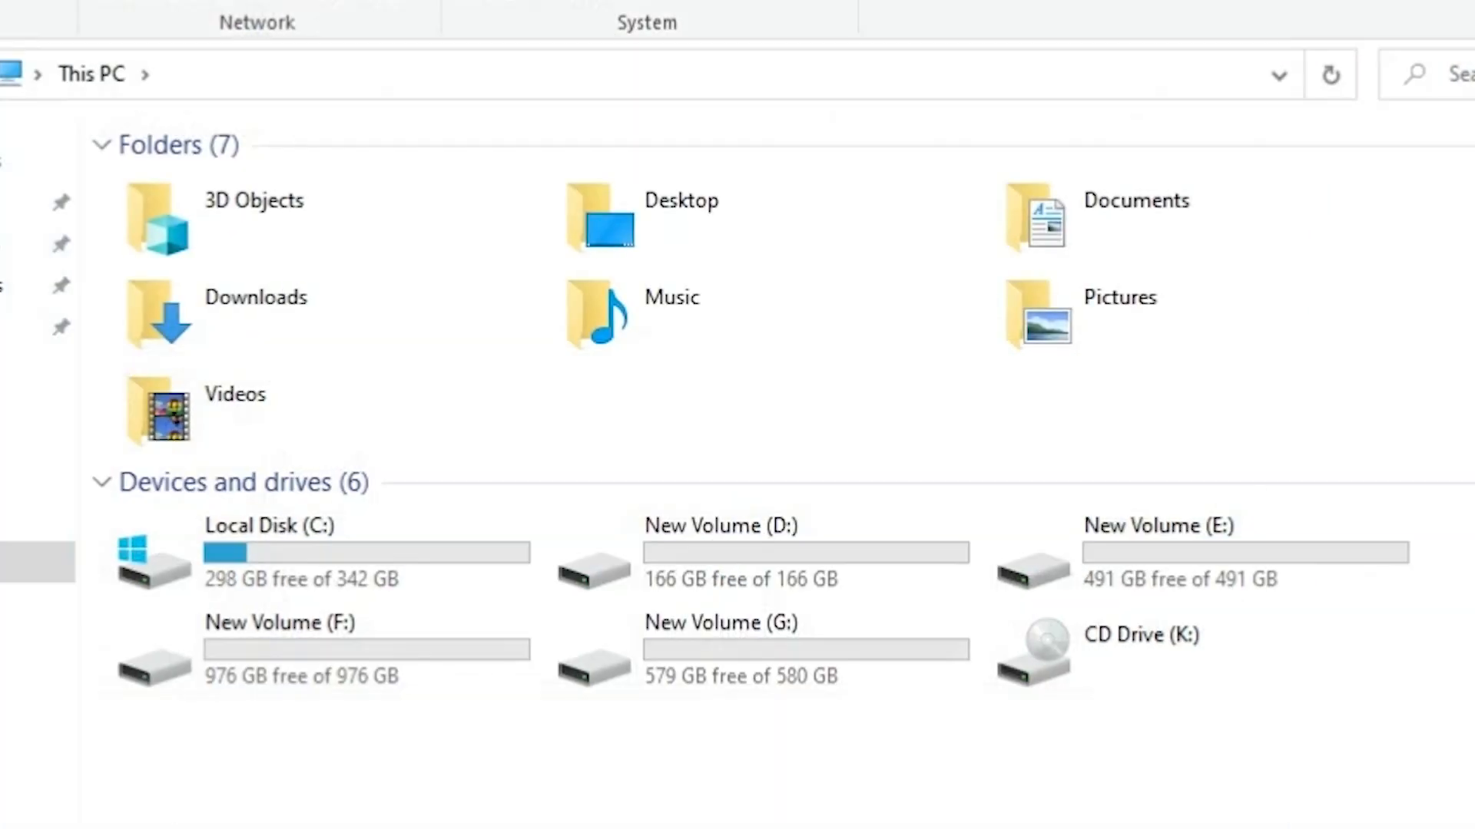
left_click(1169, 559)
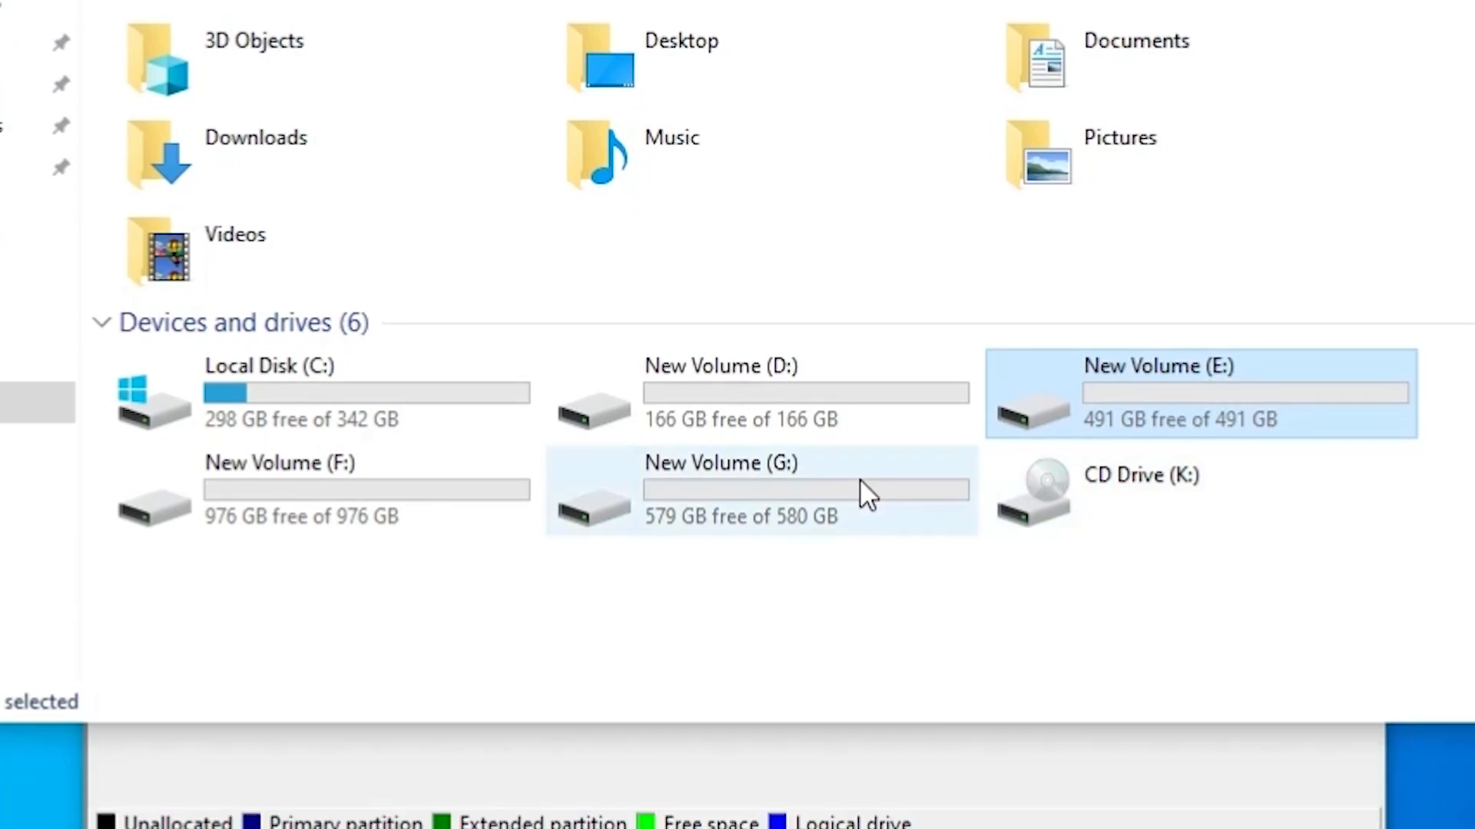
left_click(844, 481)
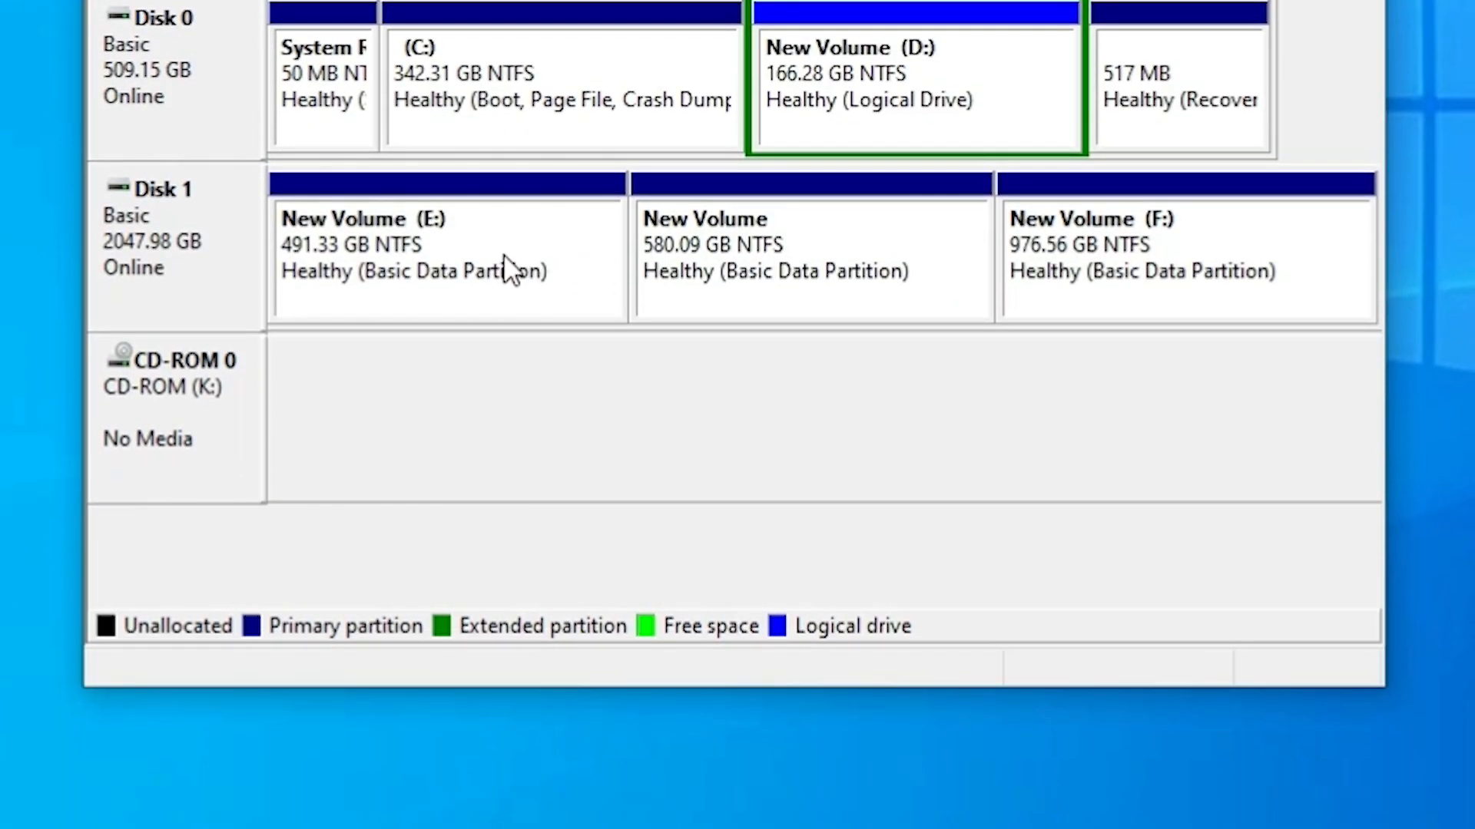
Delete the New Volume (G:) partition on Disk 1, accepting the loss of its data
right_click(788, 247)
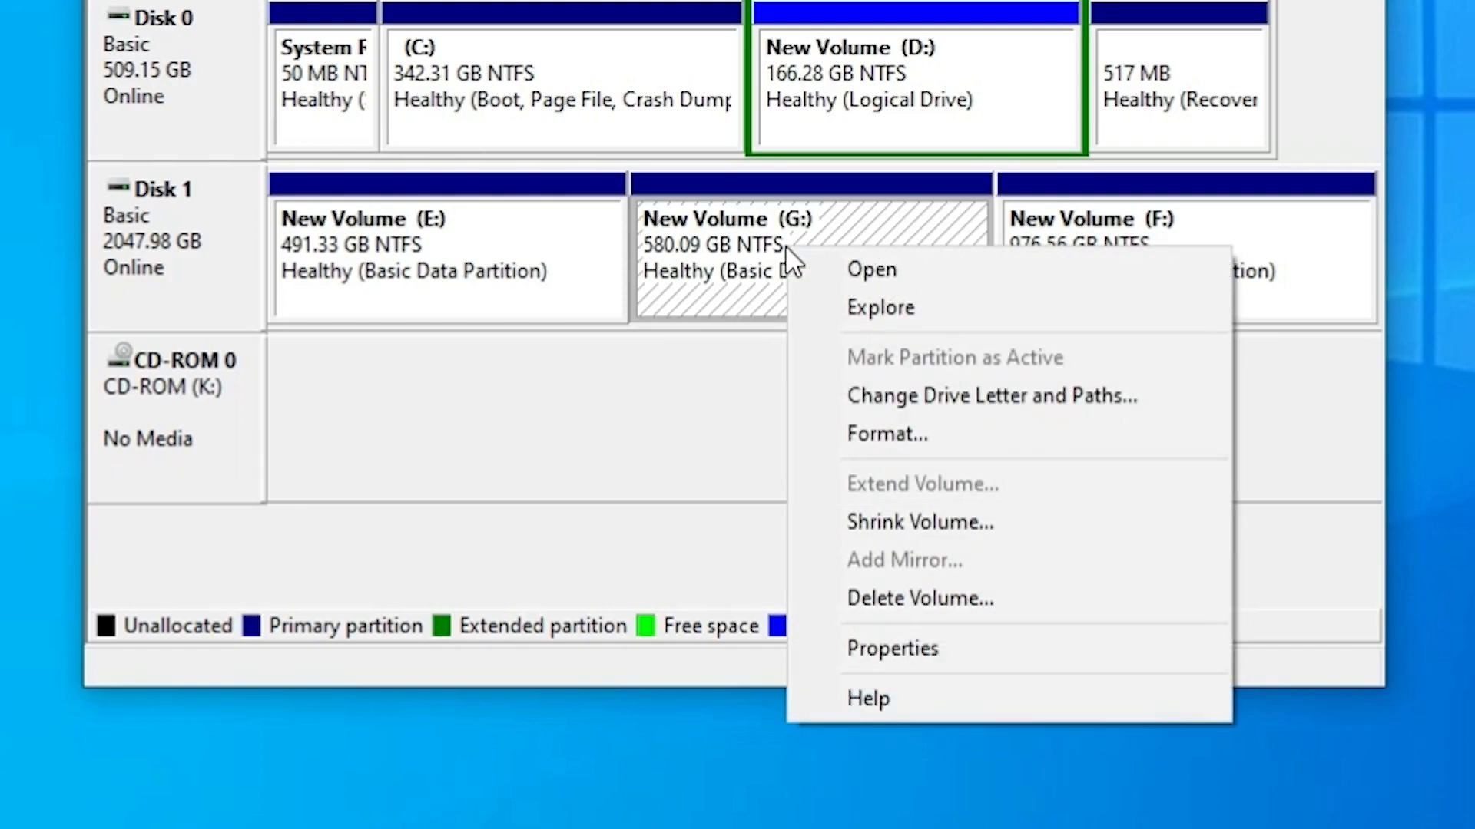
left_click(742, 246)
right_click(742, 246)
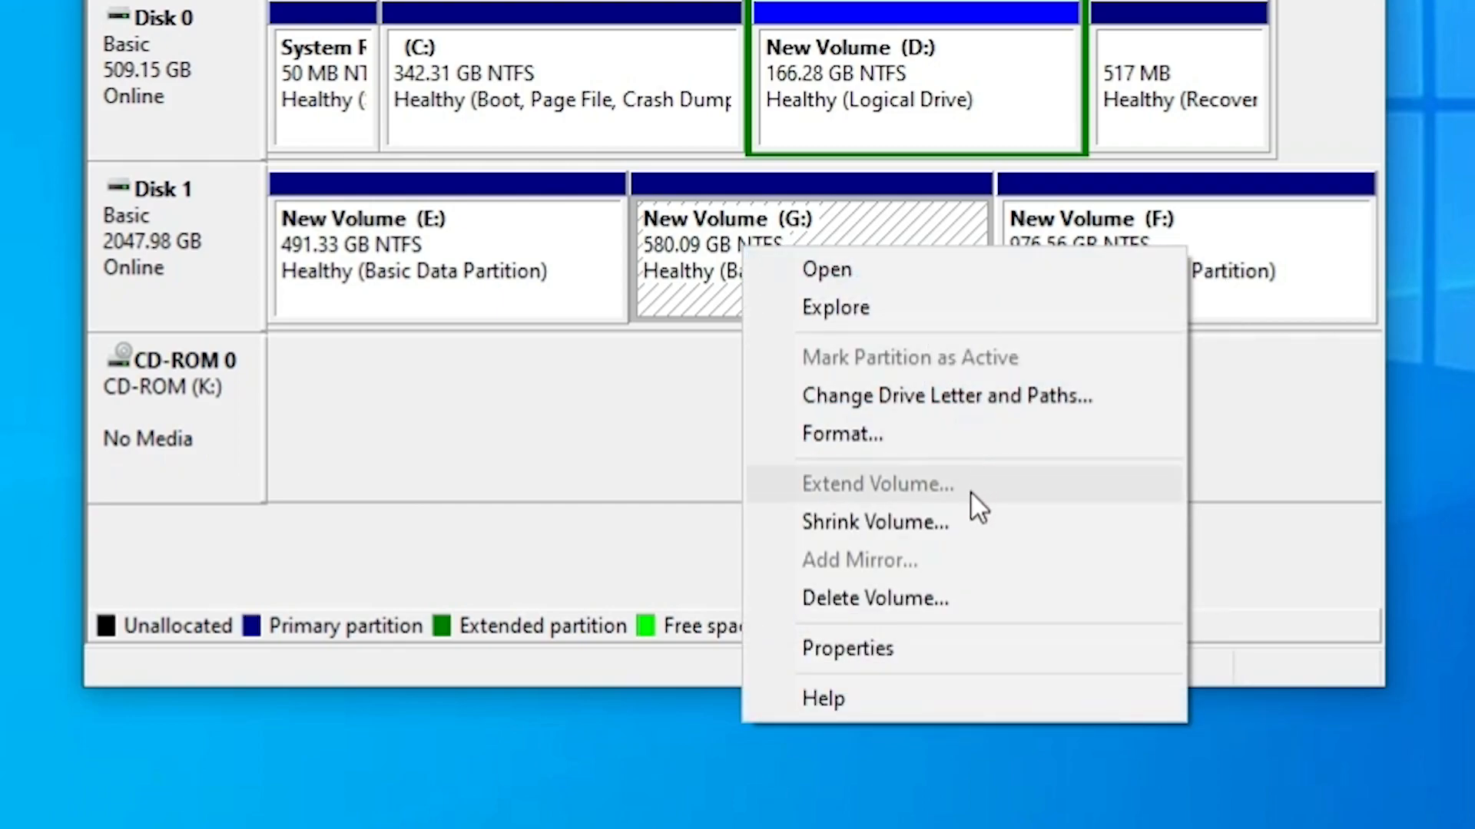
left_click(922, 596)
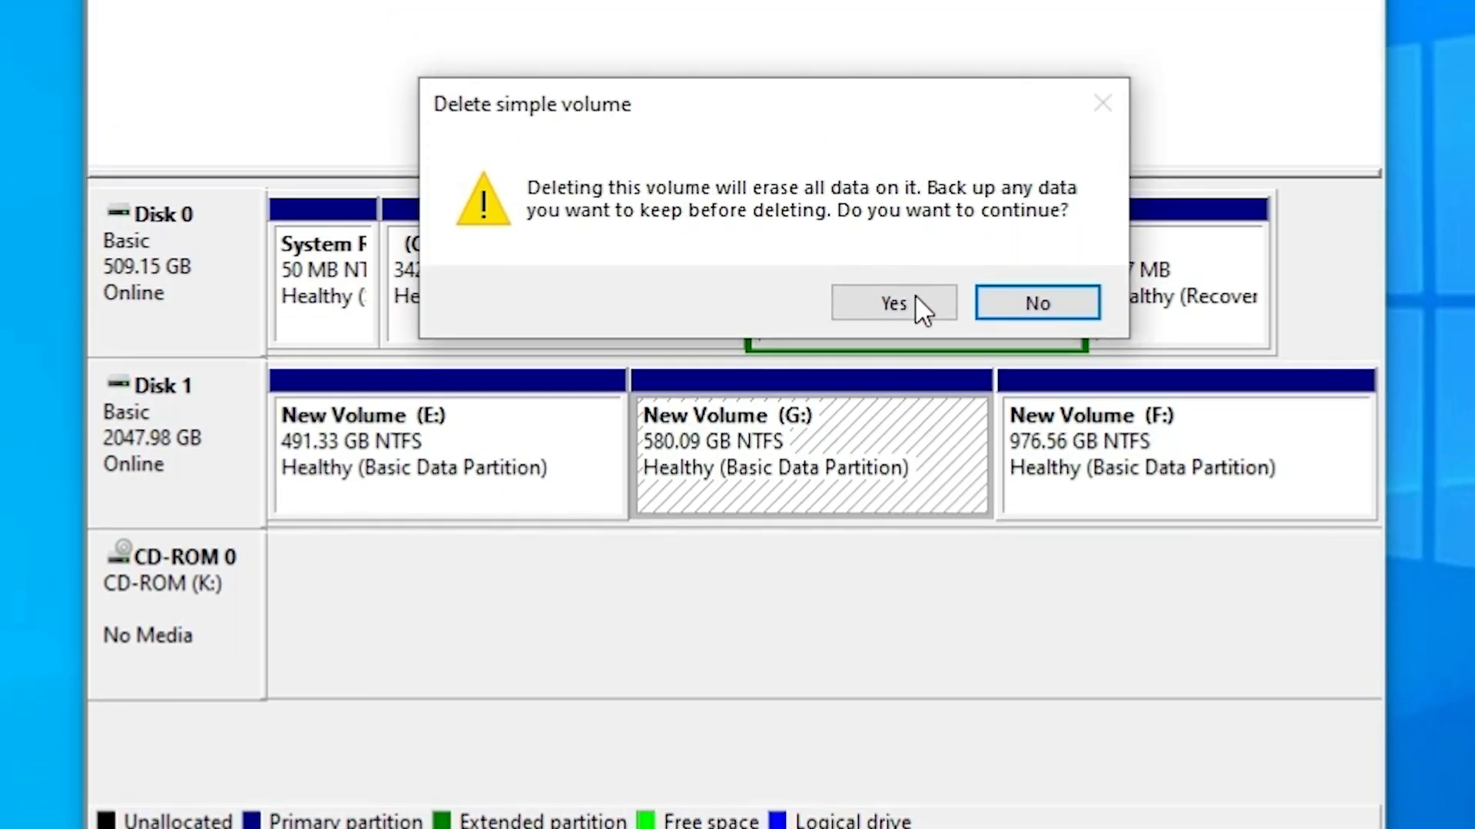
left_click(913, 108)
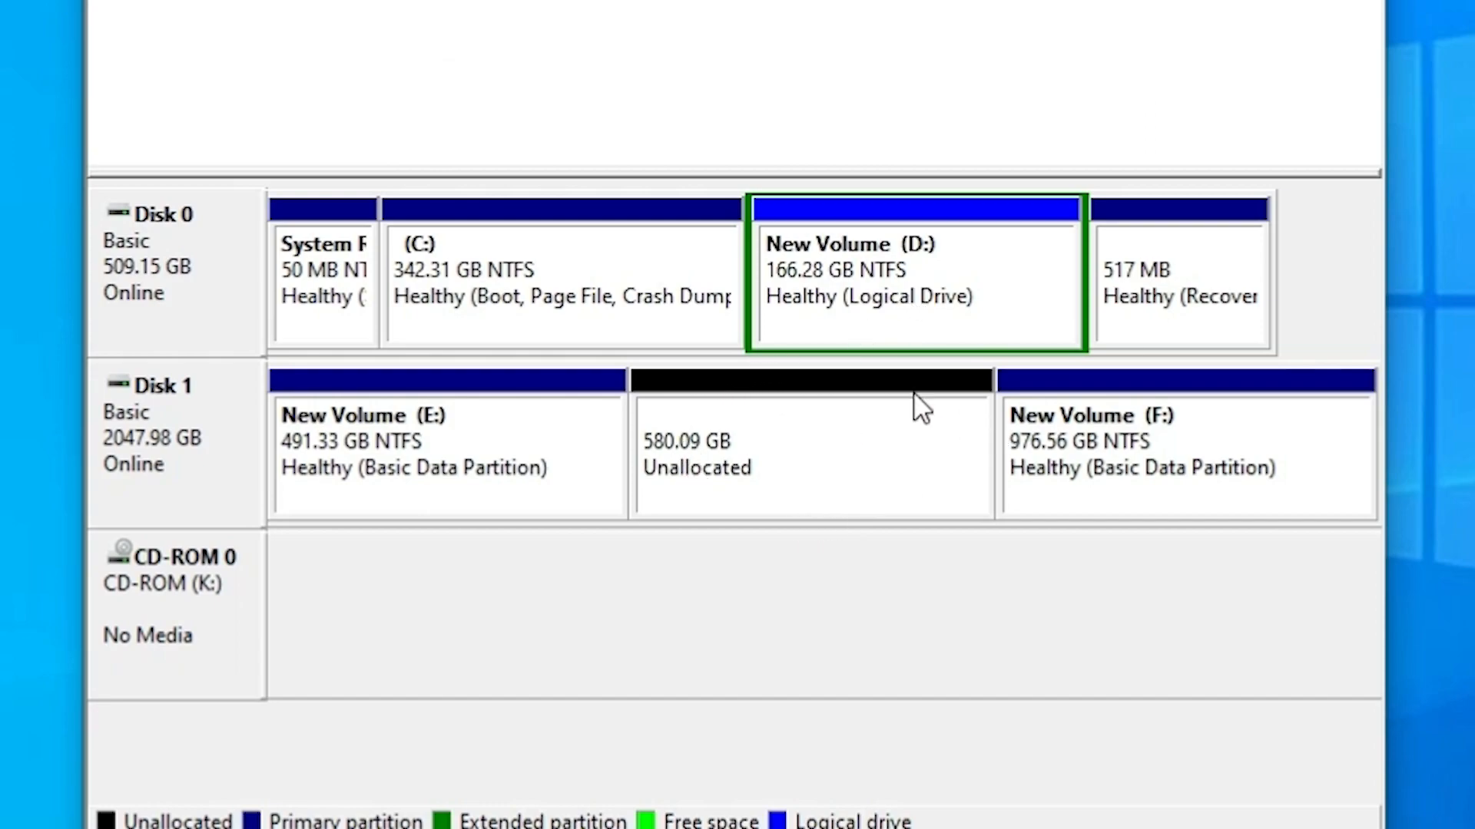
Extend New Volume (E:) with all 594010 MB of the unallocated space on Disk 1
right_click(440, 431)
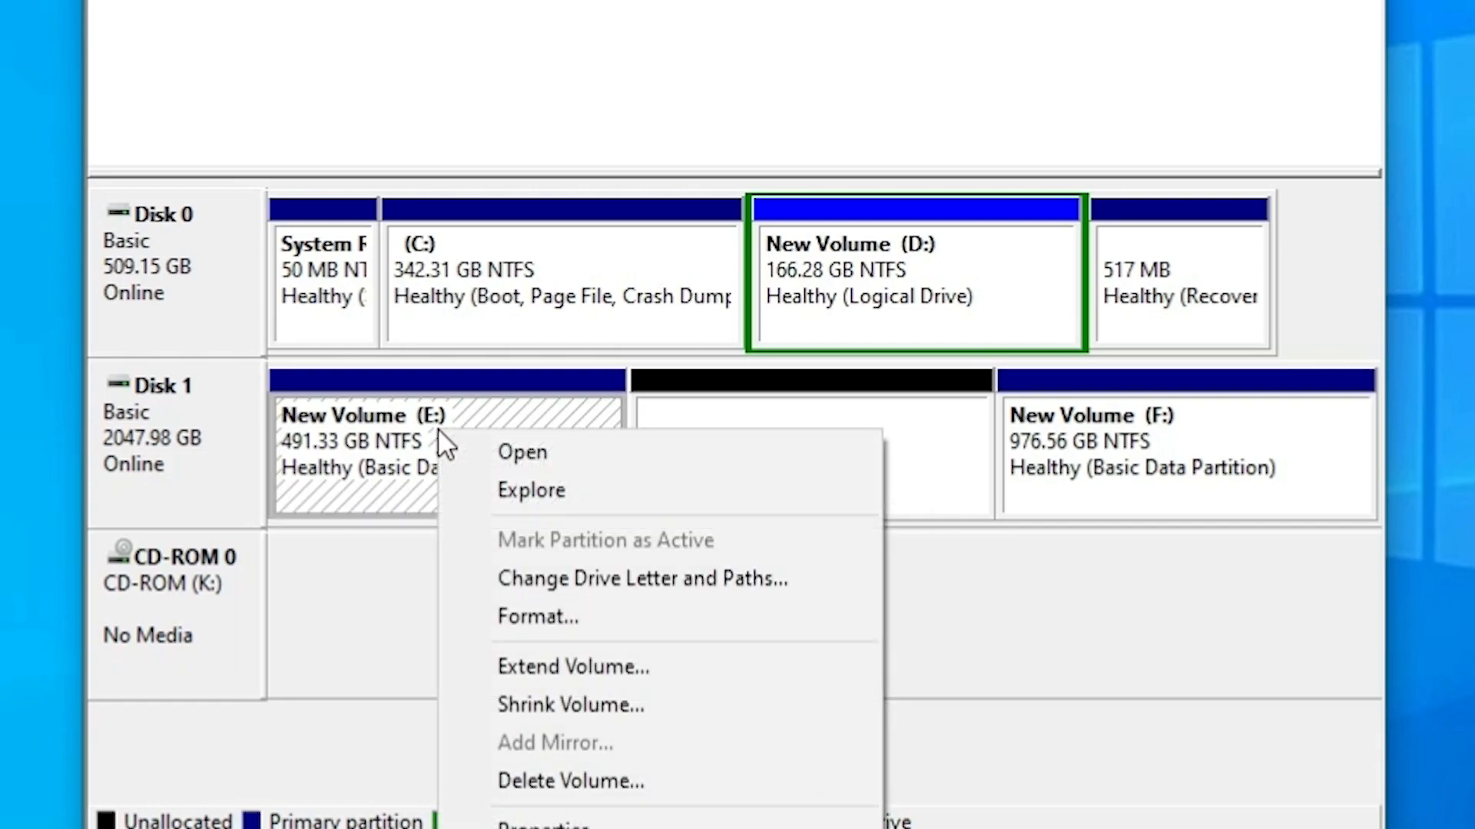
left_click(632, 662)
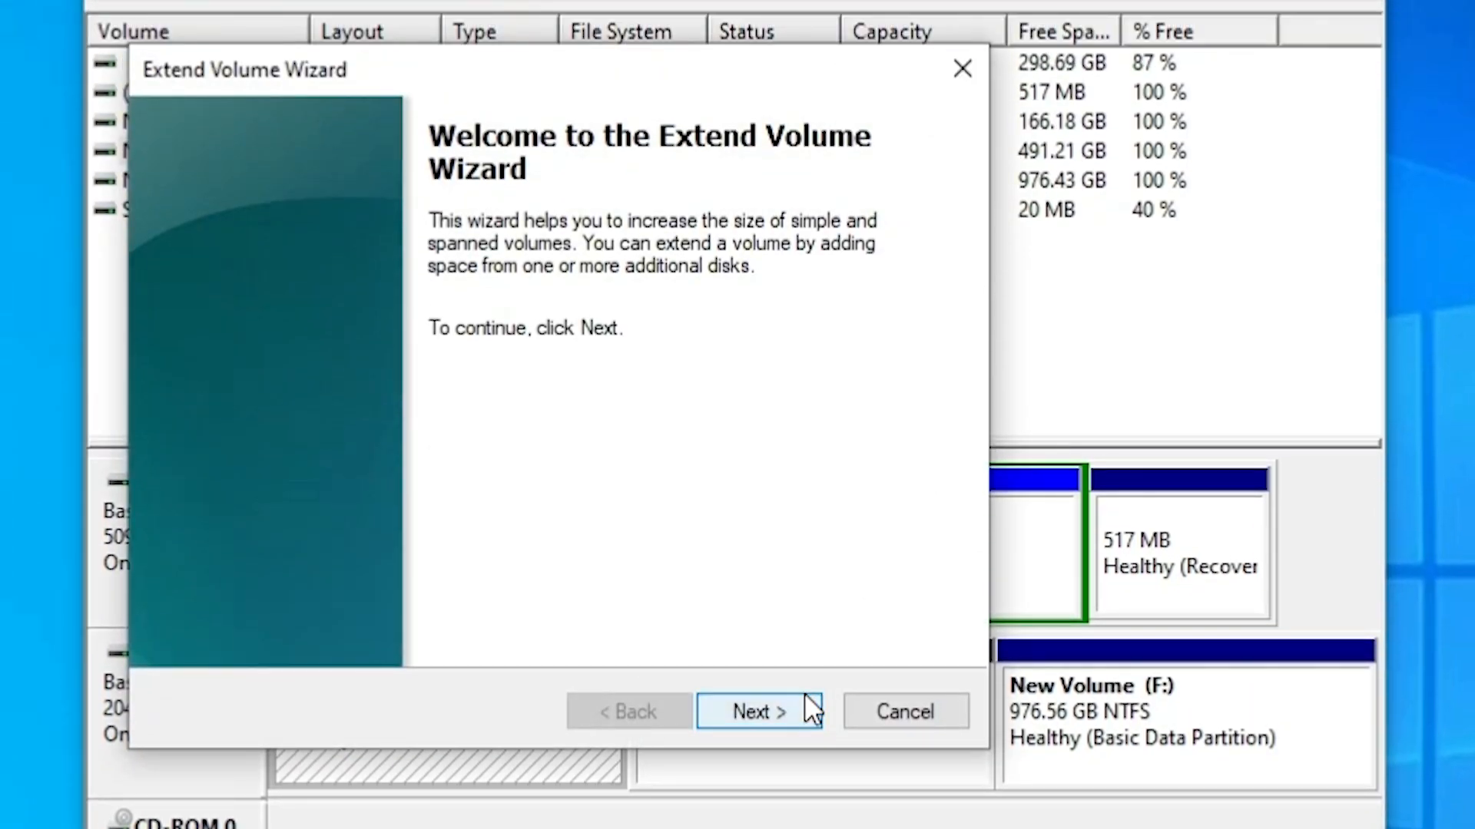
left_click(806, 695)
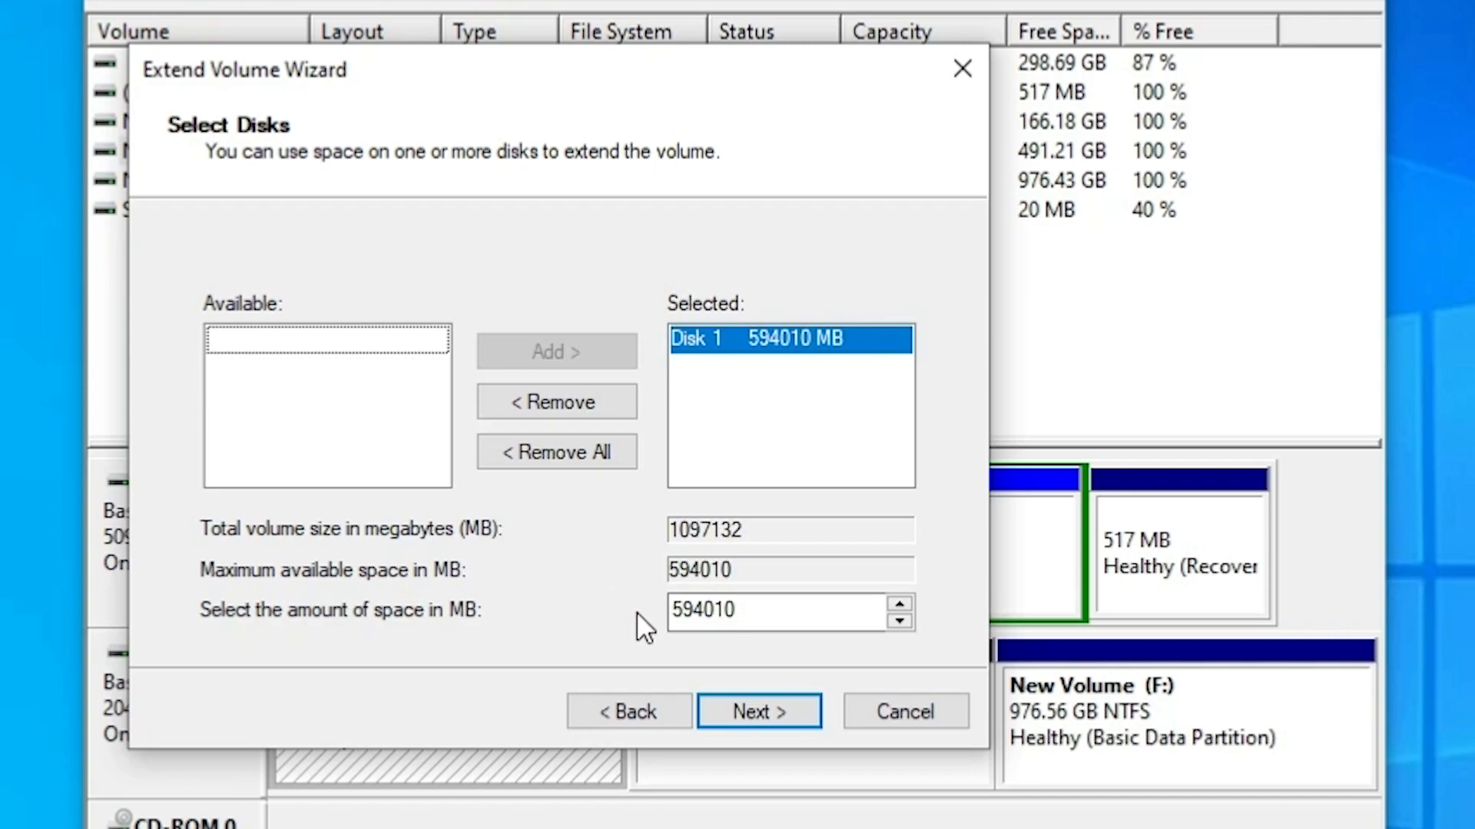
left_click(763, 707)
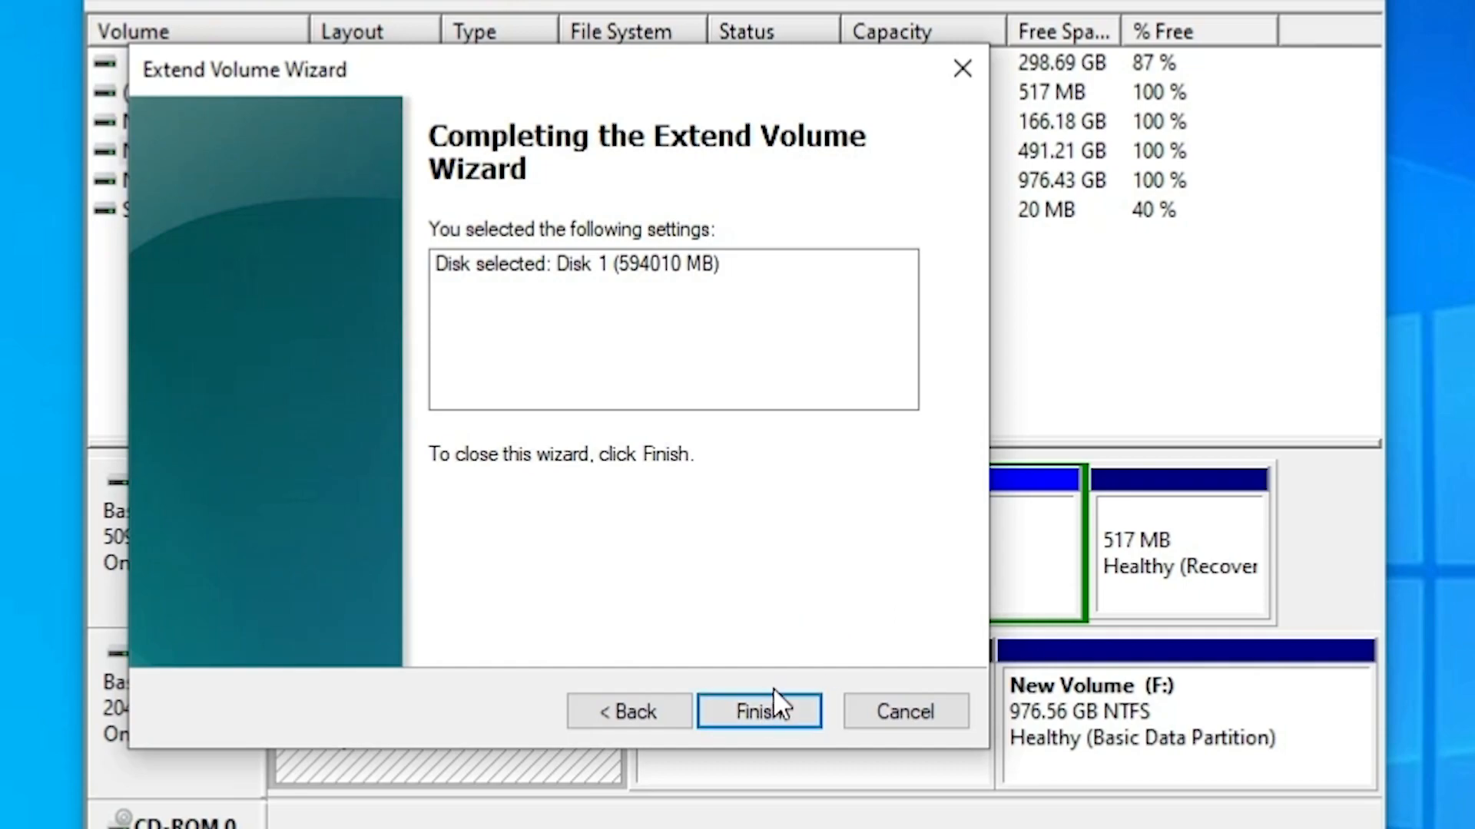
left_click(773, 695)
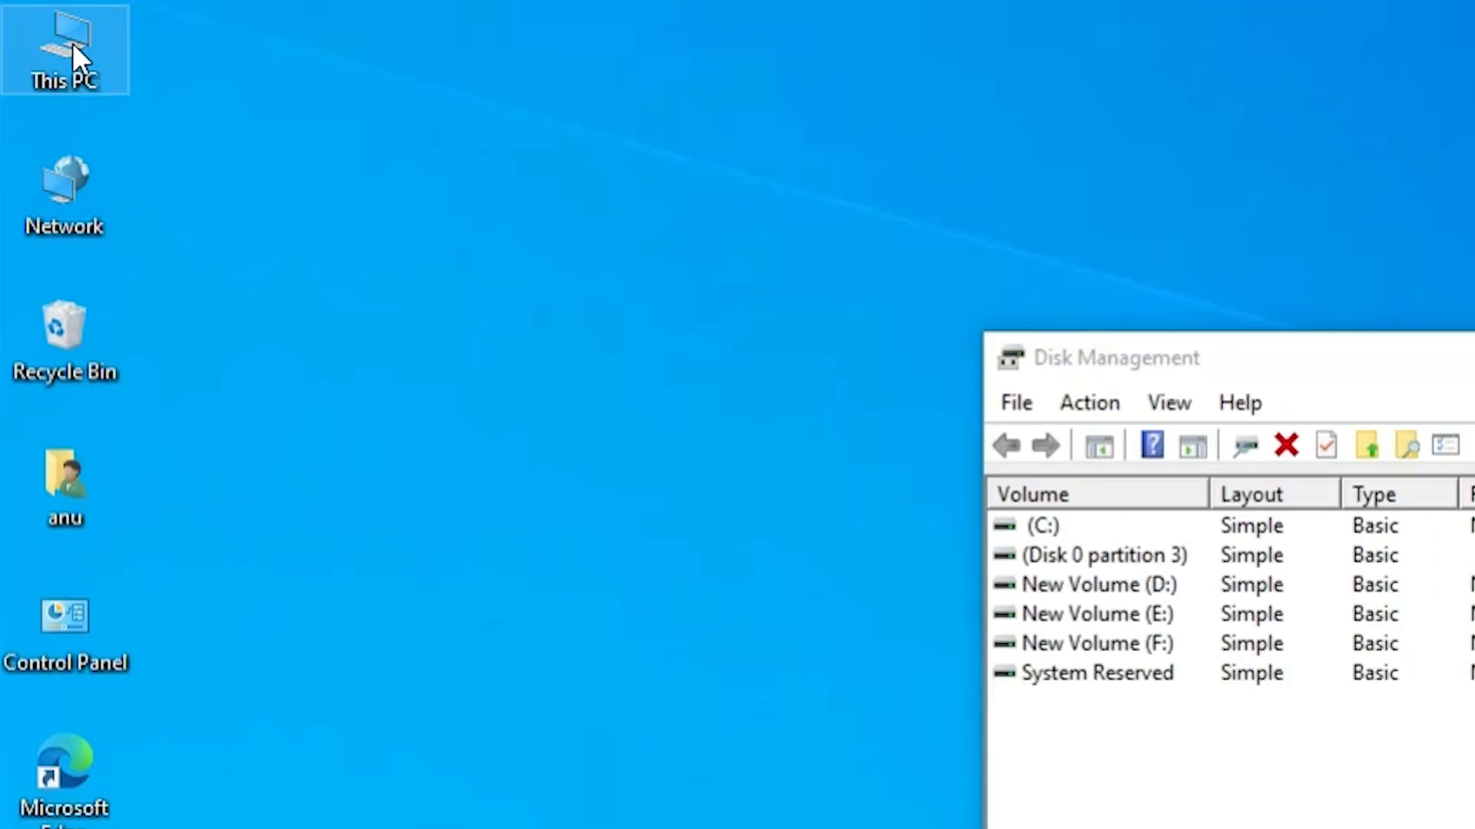
Open This PC to check the capacity of the extended New Volume (E:)
double_click(73, 43)
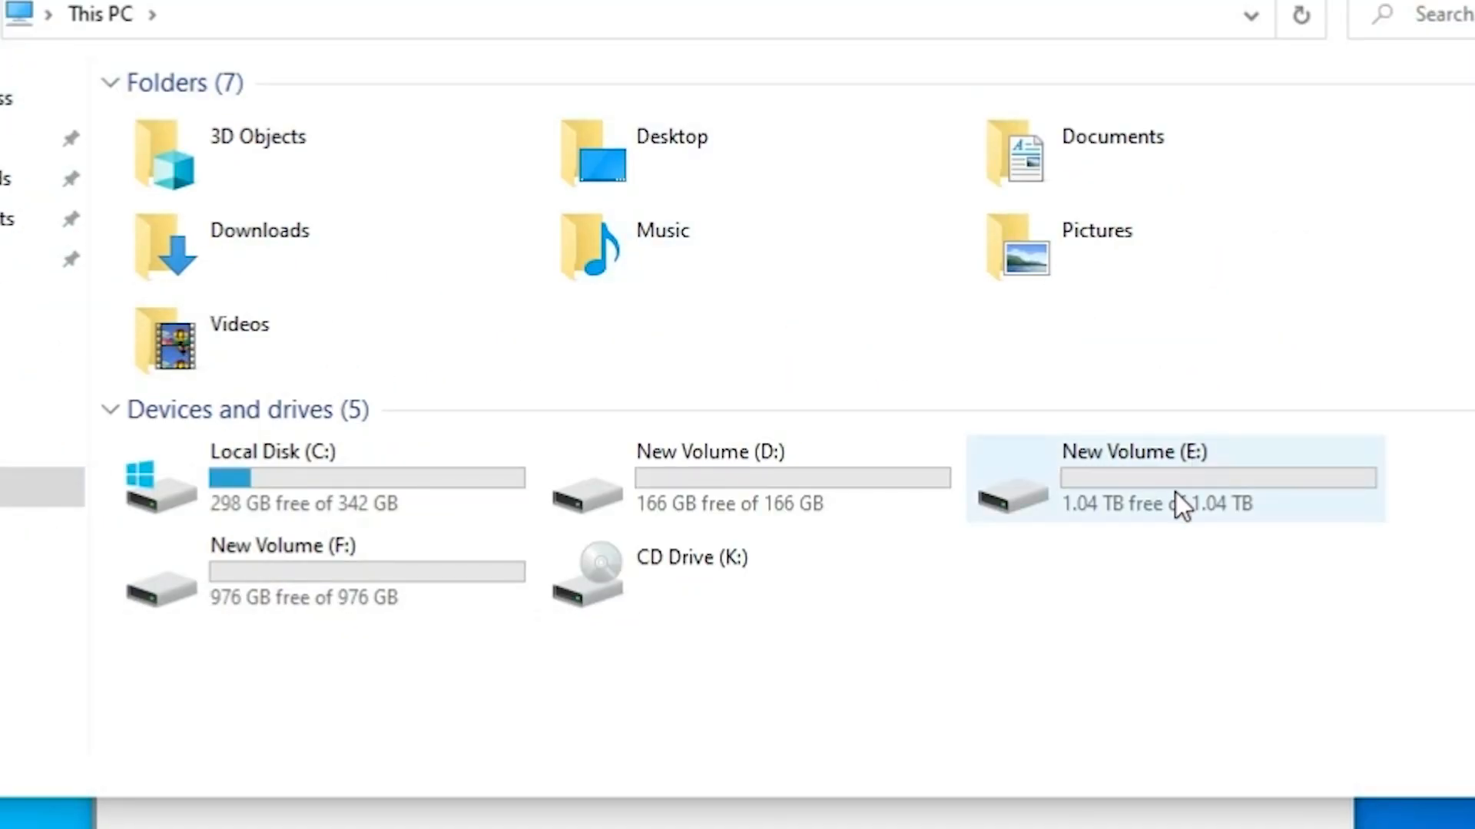